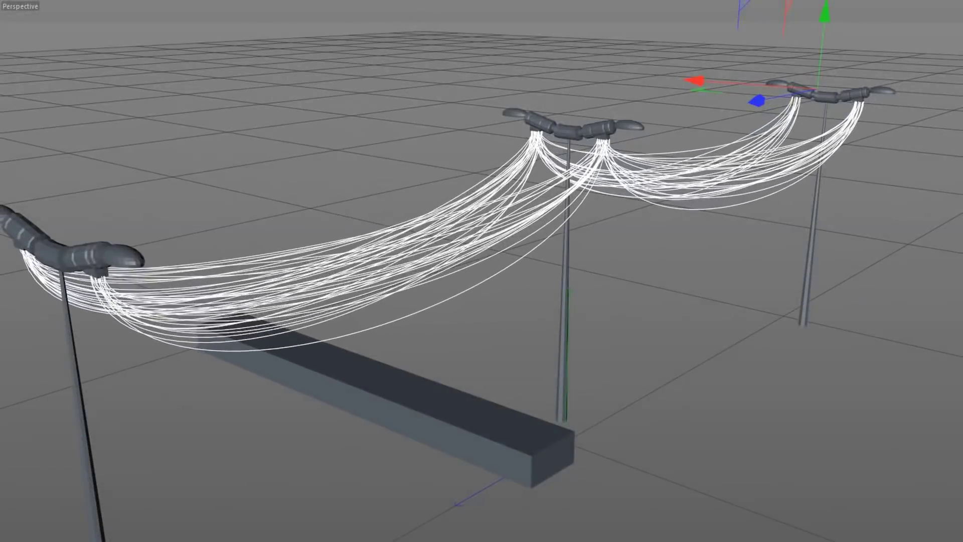
- Raise the box under the power-line wires and rotate the Wind object to a new direction
mouse_move(538, 435)
mouse_down()
mouse_move(304, 109)
mouse_move(485, 157)
mouse_move(432, 211)
mouse_move(434, 341)
mouse_up()
click(758, 301)
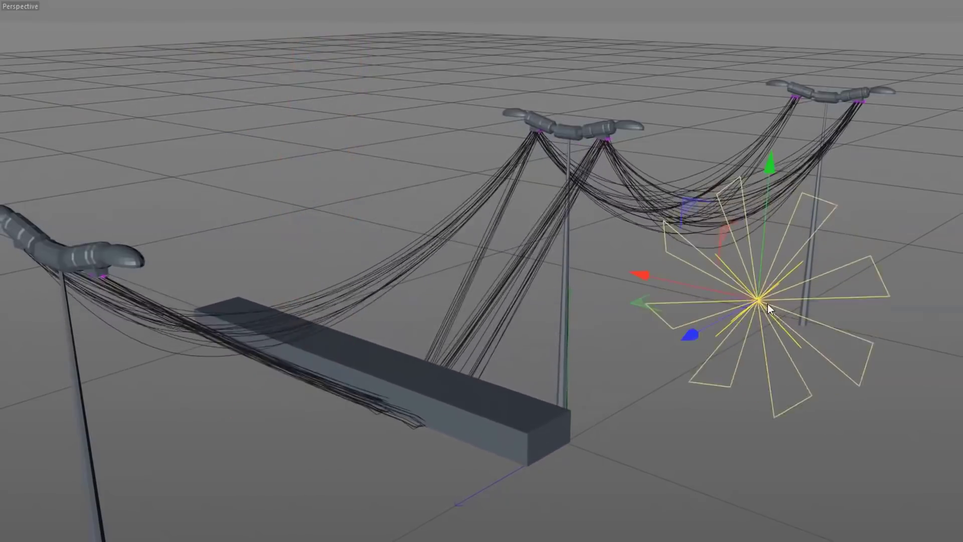
key(r)
mouse_move(798, 331)
mouse_down()
mouse_move(613, 320)
mouse_move(629, 292)
mouse_move(818, 257)
mouse_up()
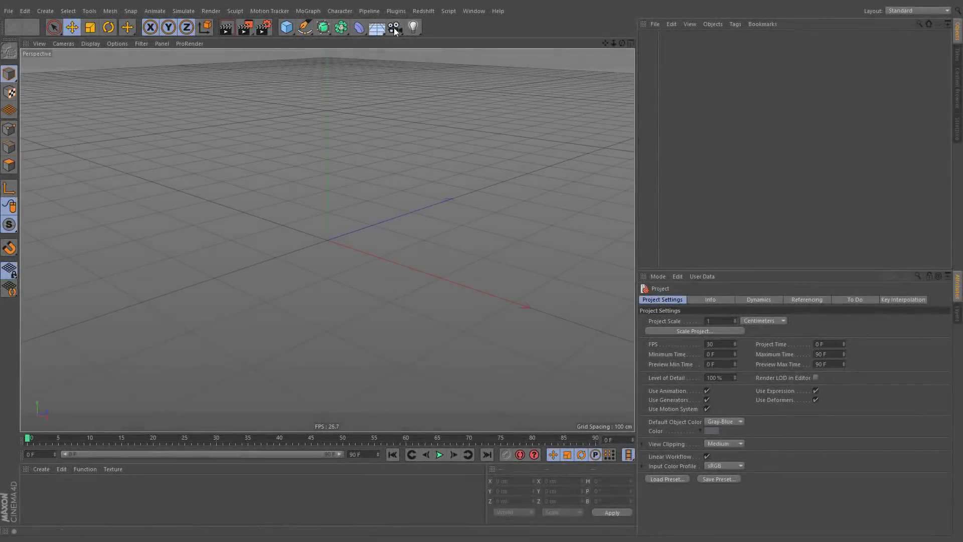
- Add a Topowire object with a Sphere parented under it
click(395, 11)
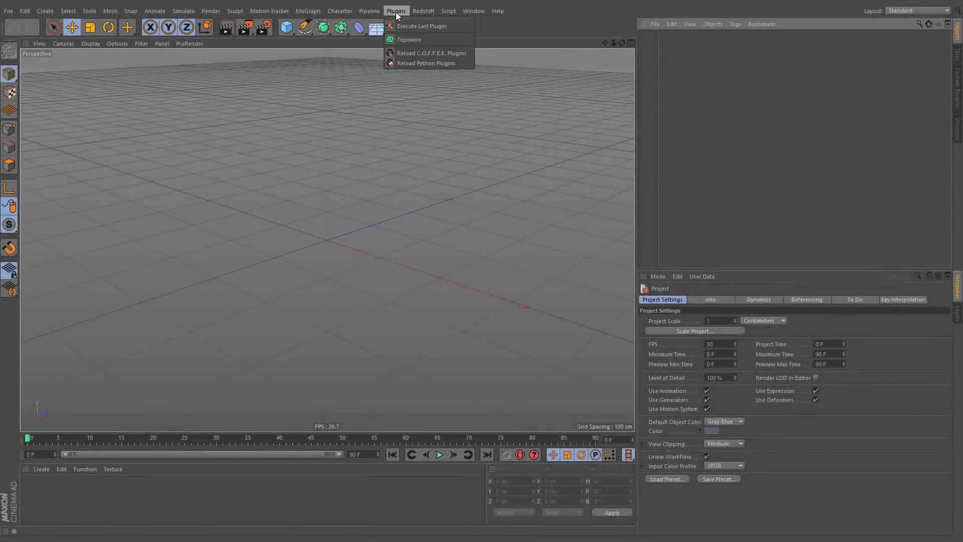
click(440, 39)
click(286, 27)
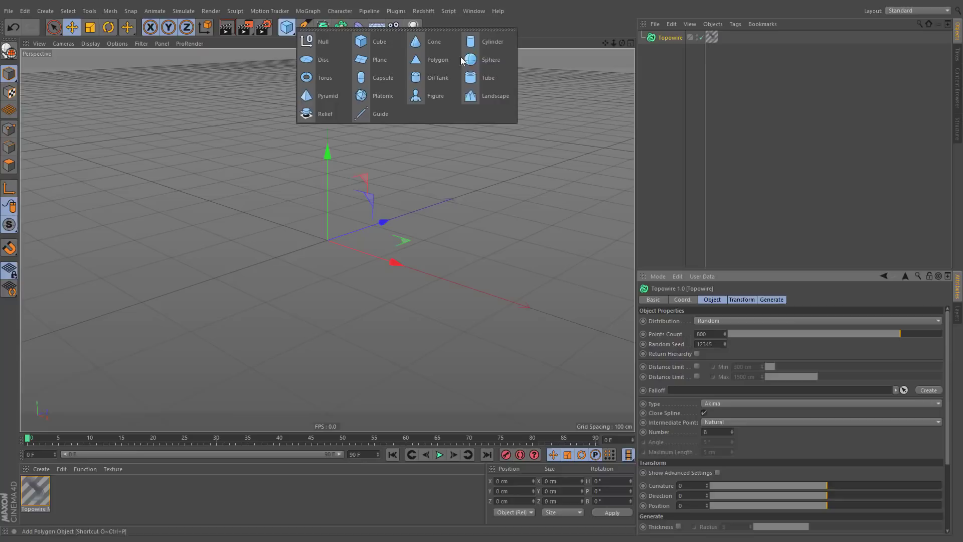
click(482, 60)
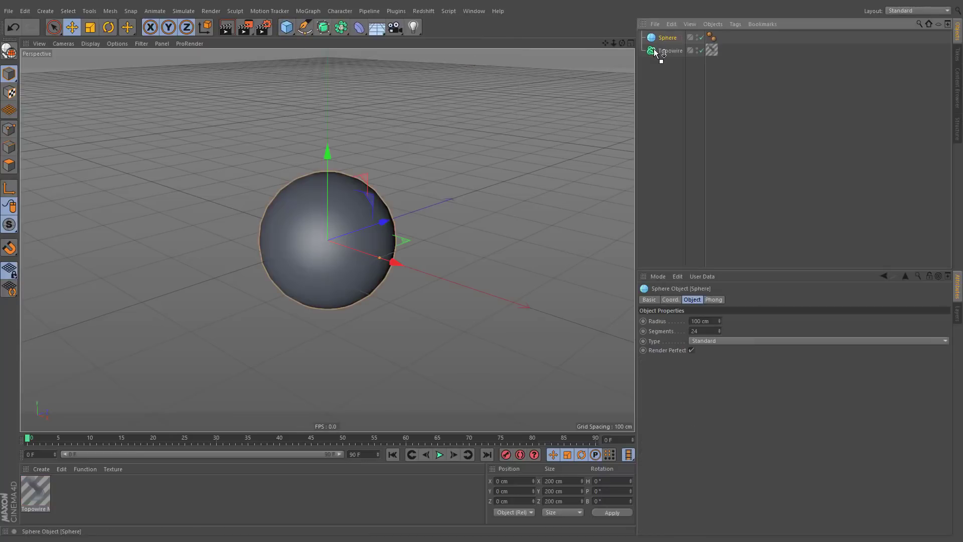
drag(656, 53, 662, 51)
- Add a PBR light to the left of the sphere and test-render the wires
click(413, 27)
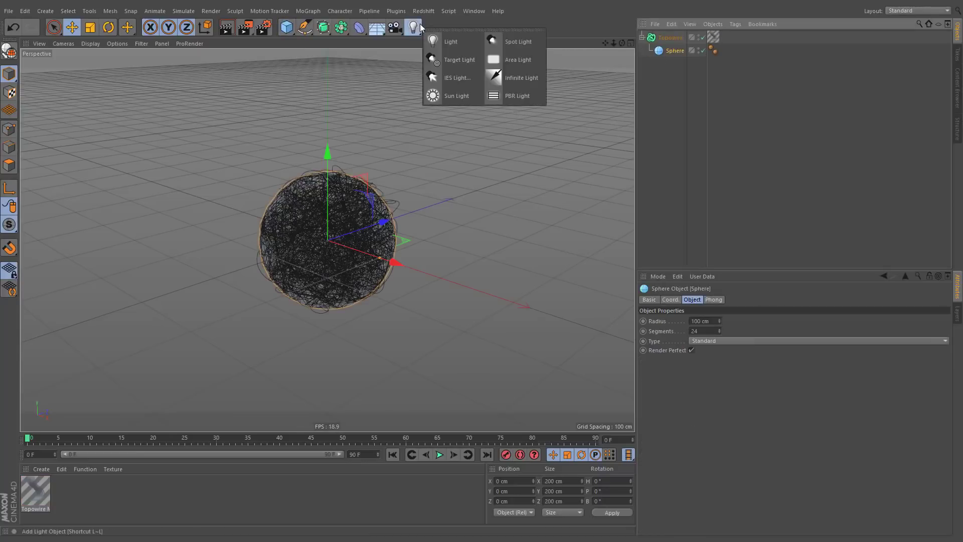
click(530, 96)
drag(328, 233, 61, 226)
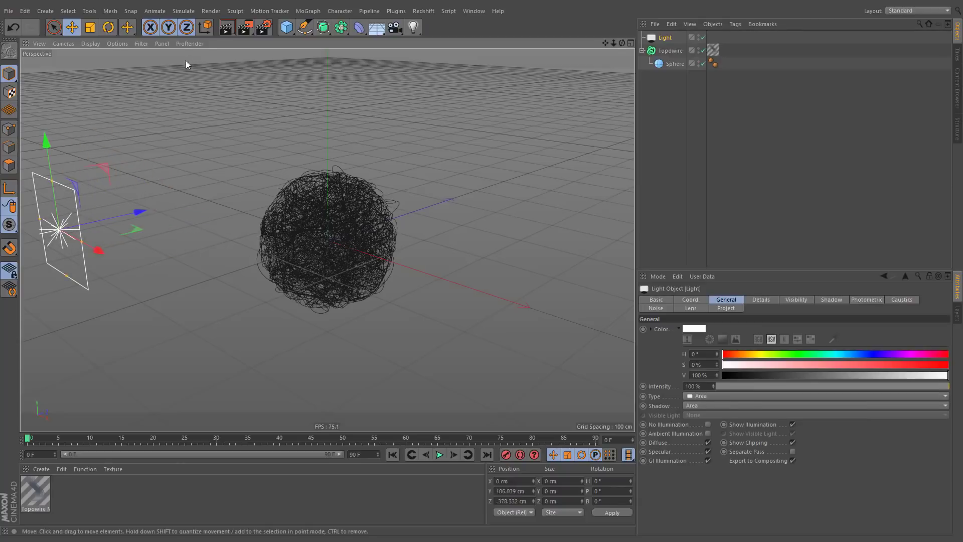
click(225, 29)
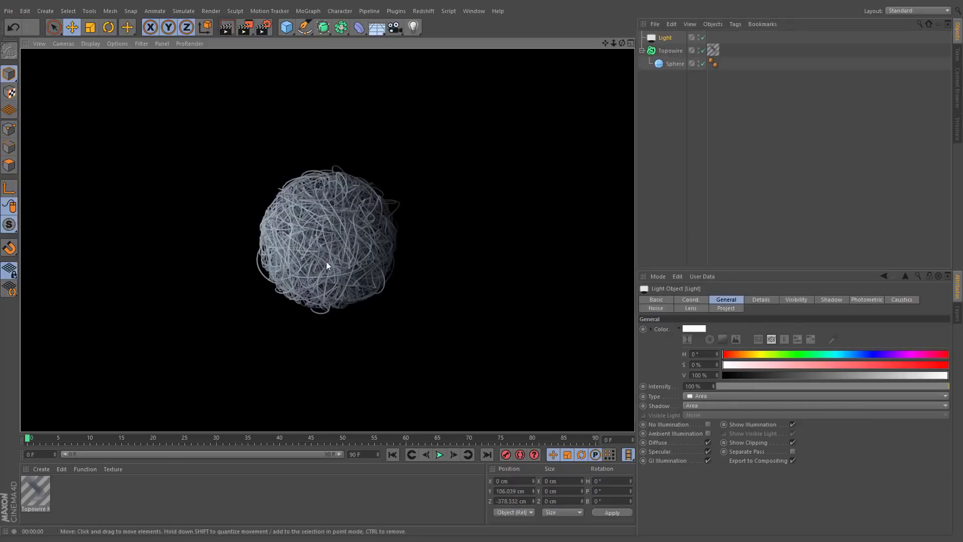
click(663, 51)
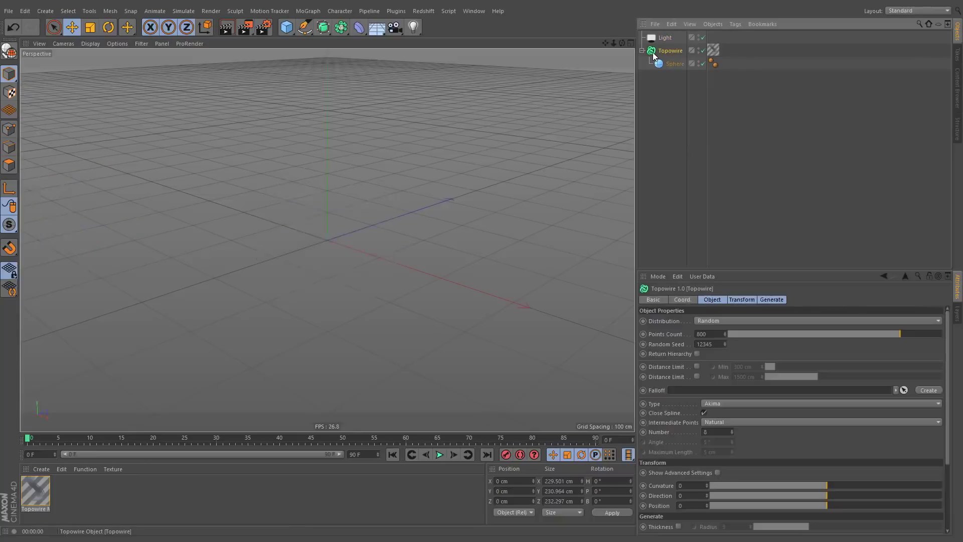
- Keep Random distribution and raise the Topowire Points Count to 1000
click(661, 322)
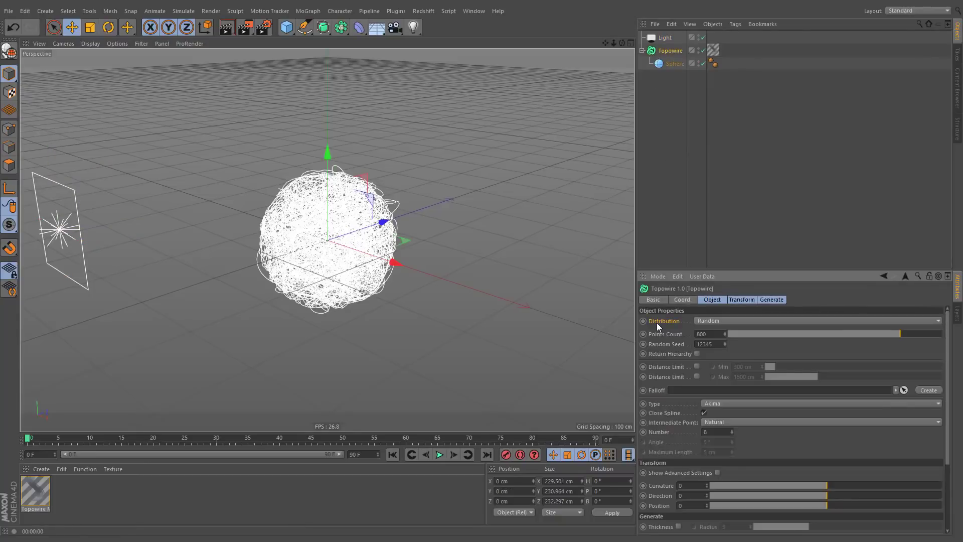
click(698, 320)
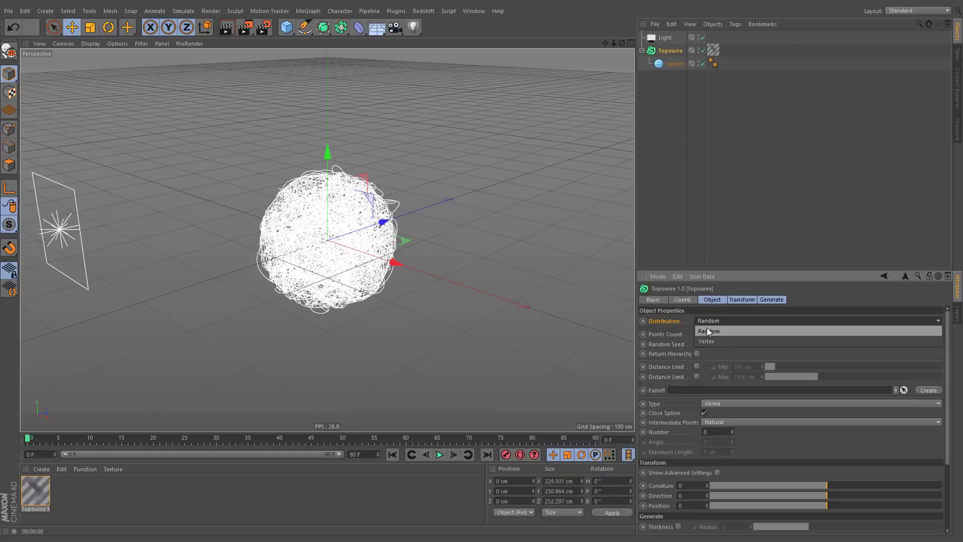
click(747, 329)
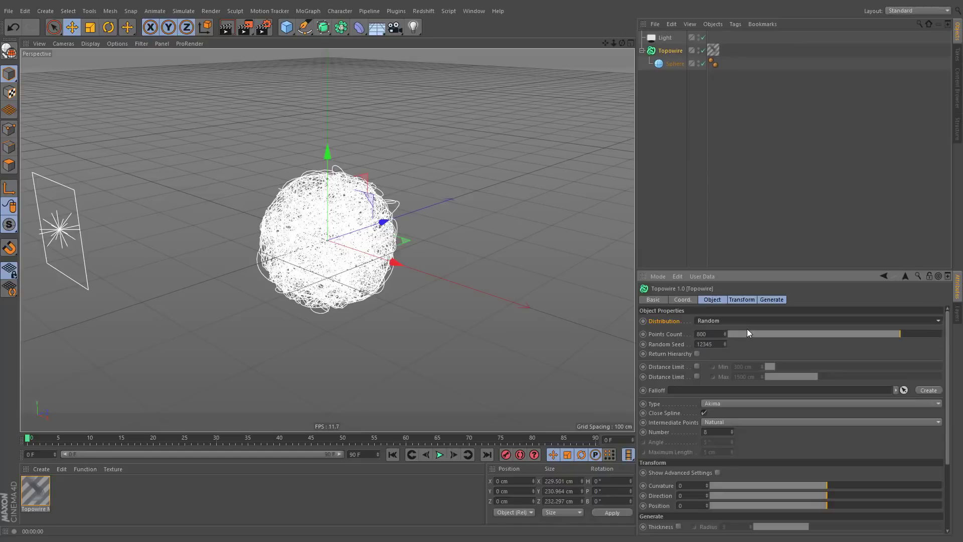
click(670, 333)
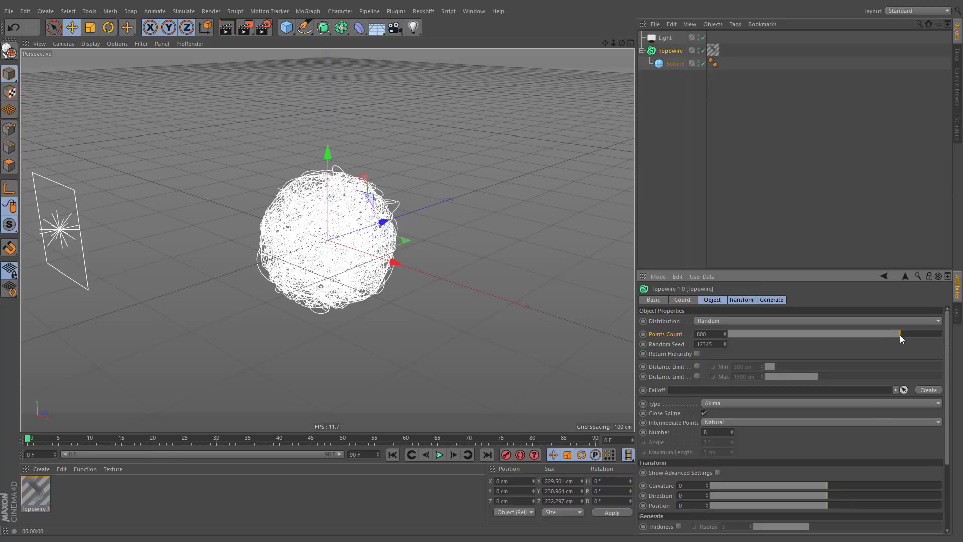
drag(901, 334, 945, 335)
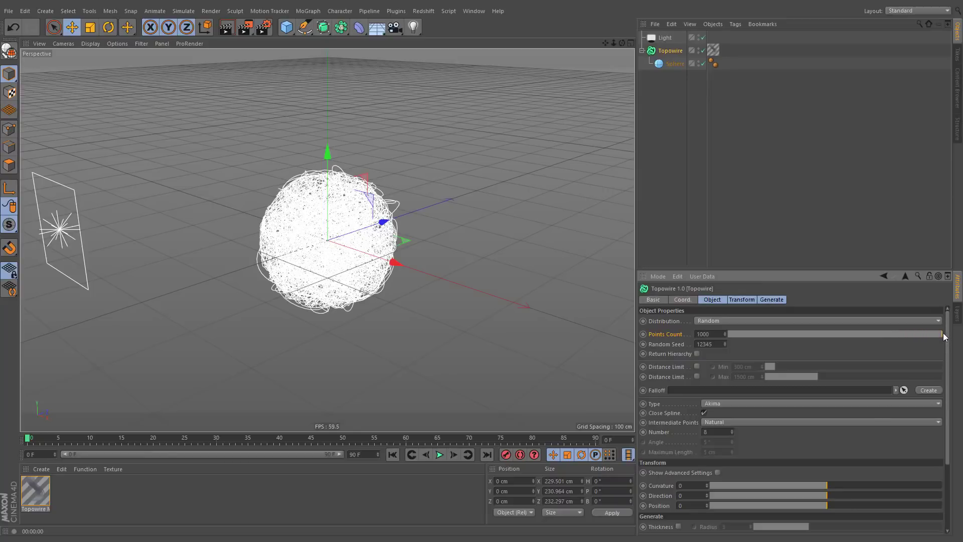
- Render with 5000 points, then lower Points Count to 100 and change the Random Seed
click(703, 334)
text(5000)
key(Return)
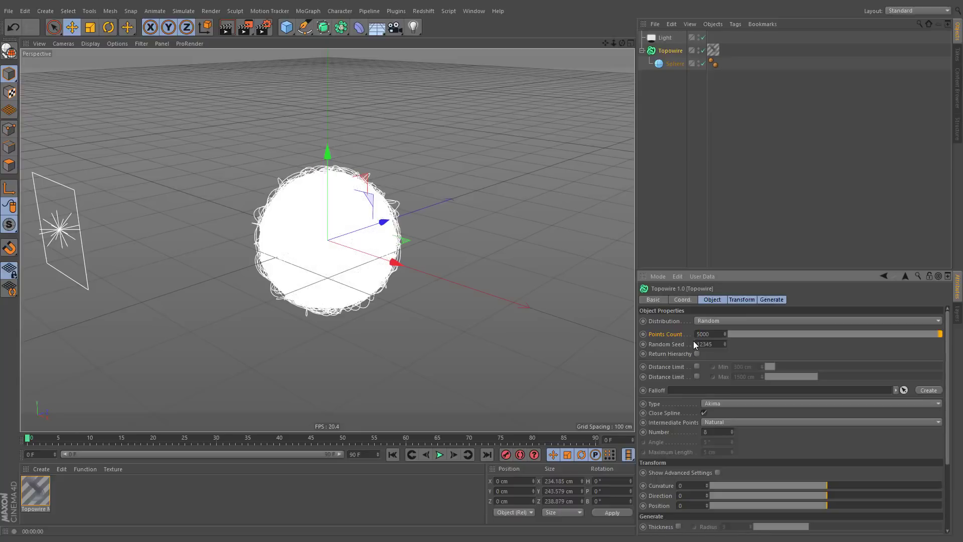
click(231, 28)
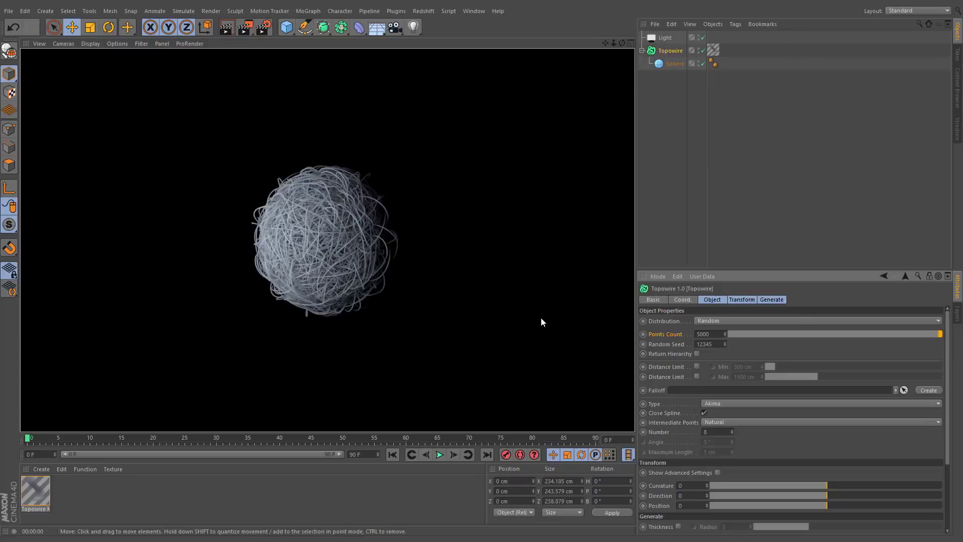
drag(937, 334, 751, 334)
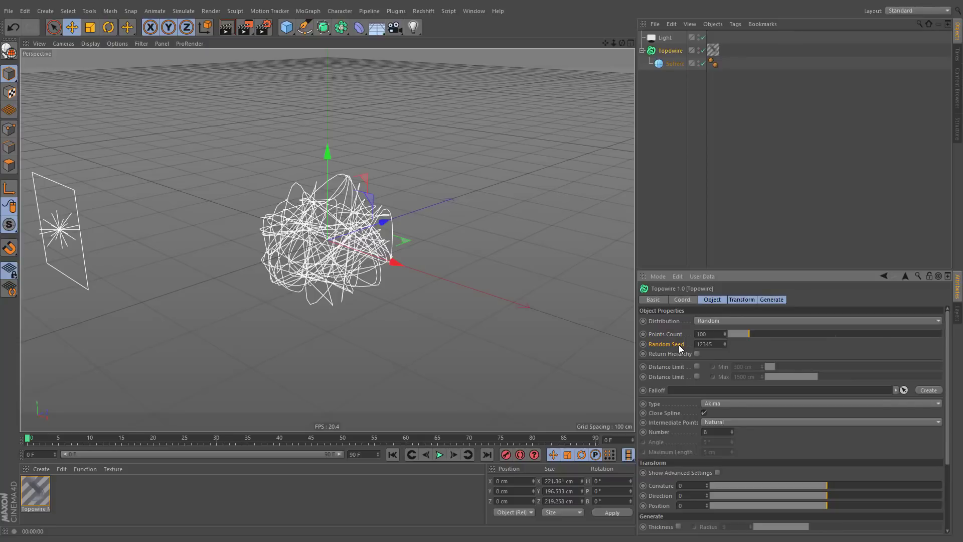
drag(724, 344, 725, 342)
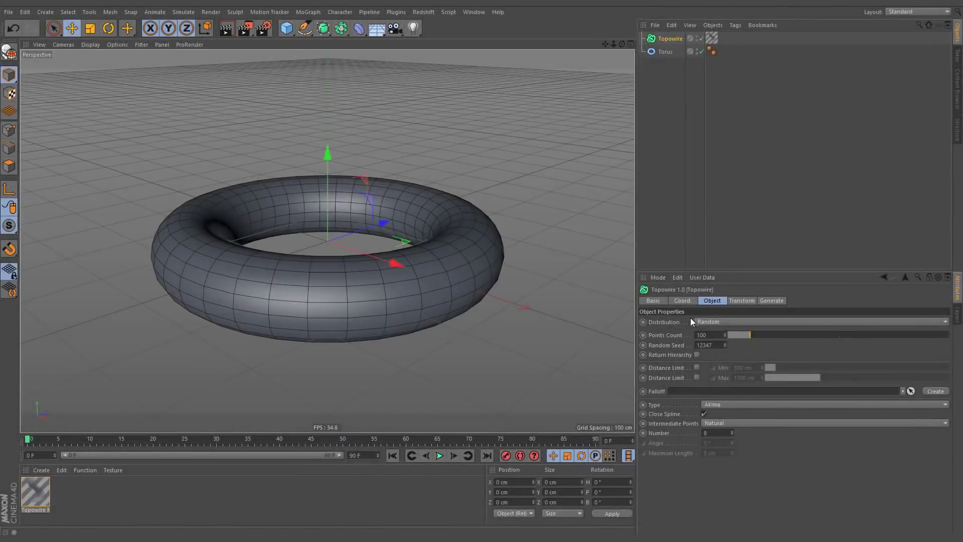
- Set Distribution to Vertex, parent the Torus under Topowire, and lower its ring segments
click(701, 323)
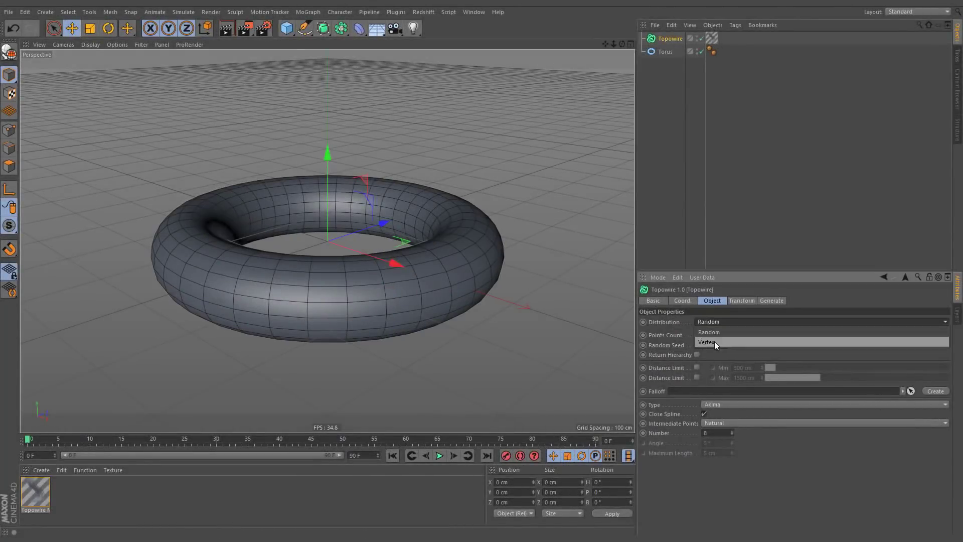
click(714, 341)
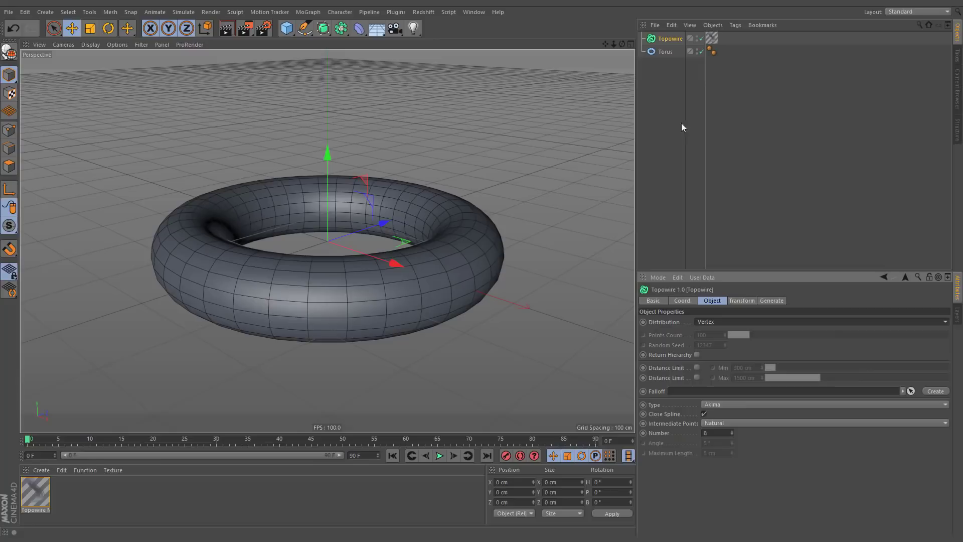
drag(665, 51, 663, 42)
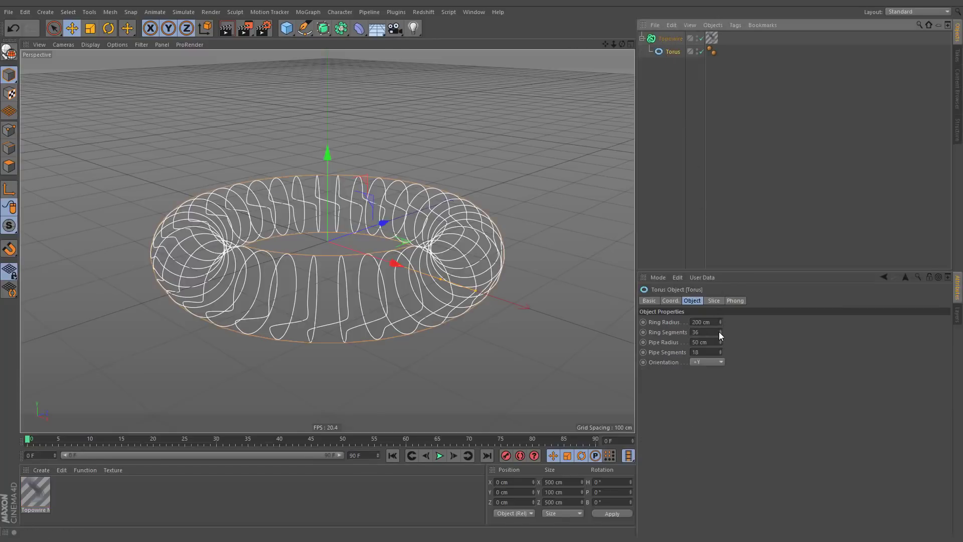
mouse_move(720, 331)
mouse_down()
mouse_move(720, 369)
mouse_move(720, 323)
mouse_move(719, 362)
mouse_up()
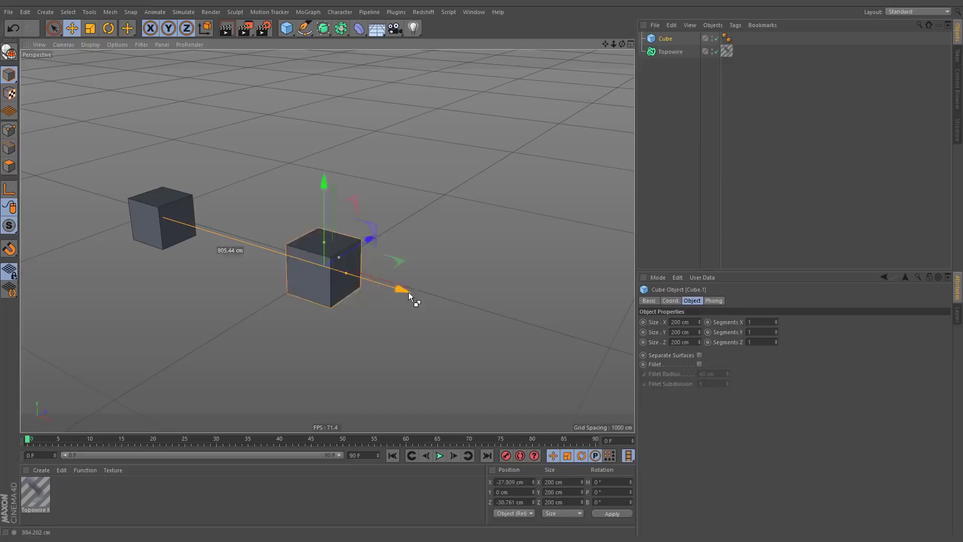
- Parent both cubes under Topowire and Ctrl-drag two copies, Cube.2 backward and Cube.3 sideways
ctrl+click(664, 51)
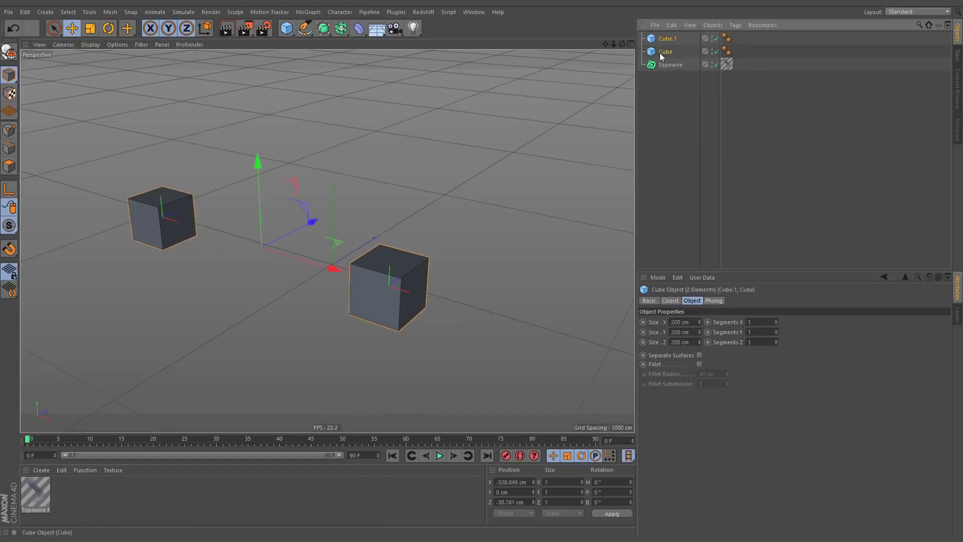
drag(660, 53, 669, 65)
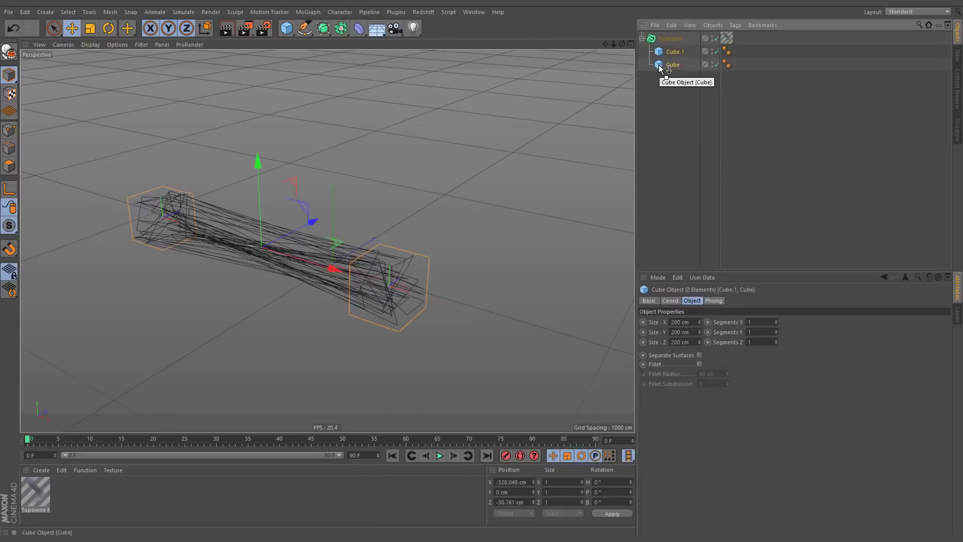
click(662, 63)
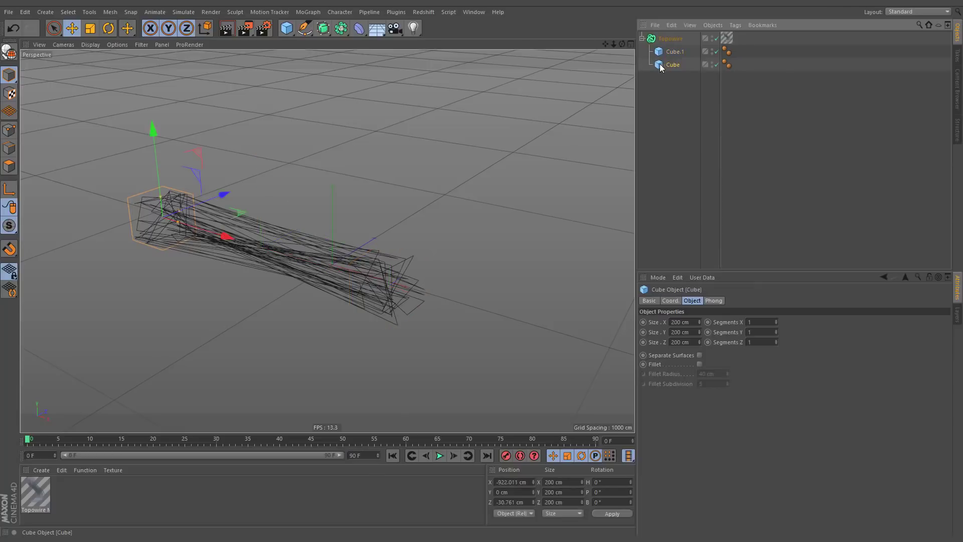
ctrl+drag(225, 202, 397, 114)
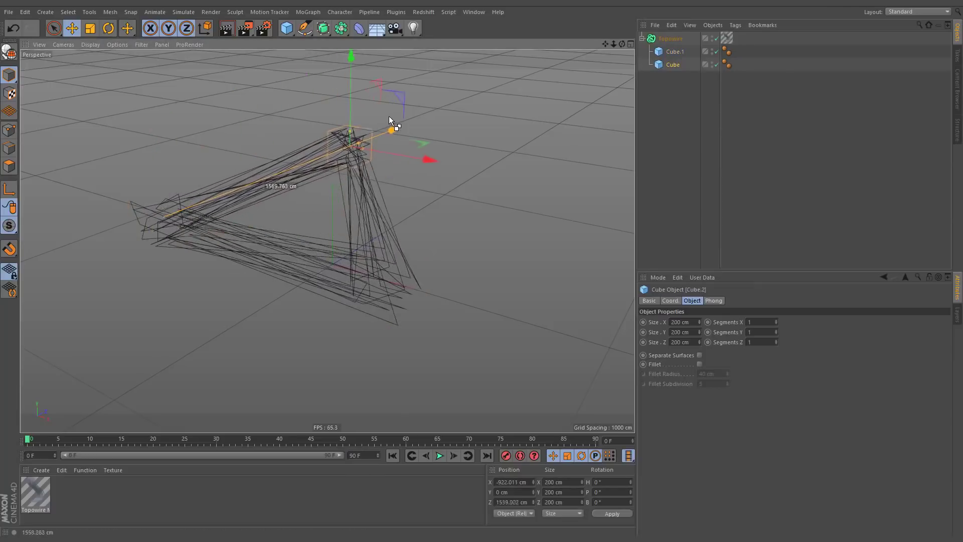
ctrl+drag(436, 153, 608, 207)
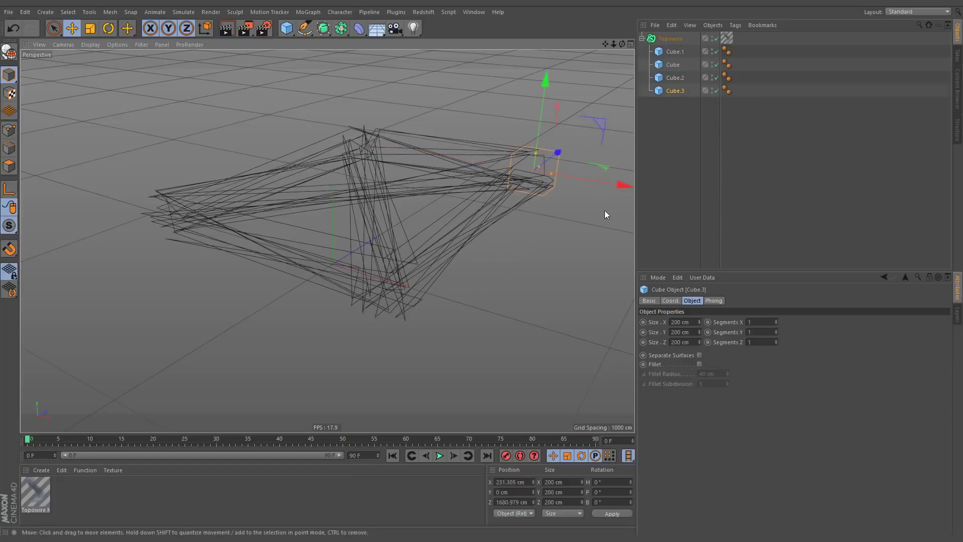
- Turn on Return Hierarchy and Distance Limit in the Topowire settings
click(670, 38)
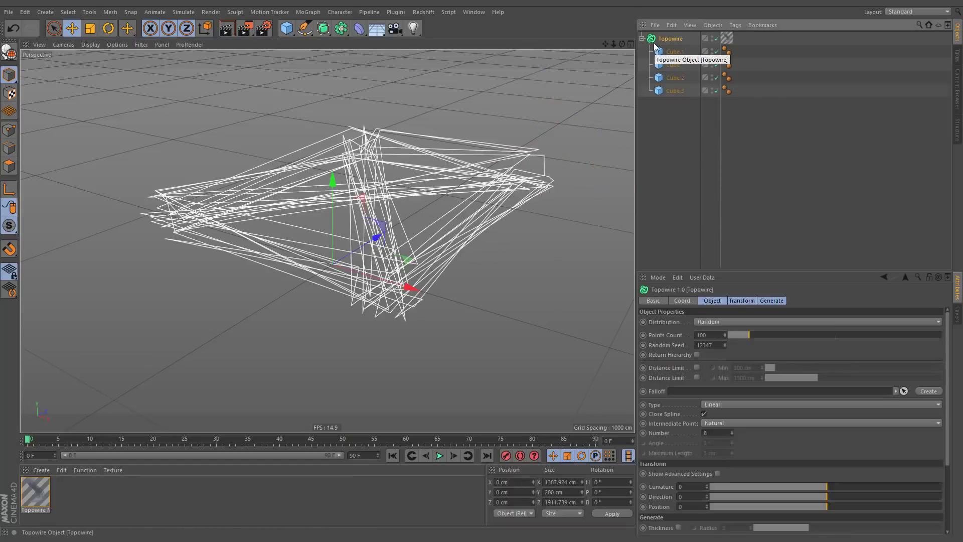
click(656, 356)
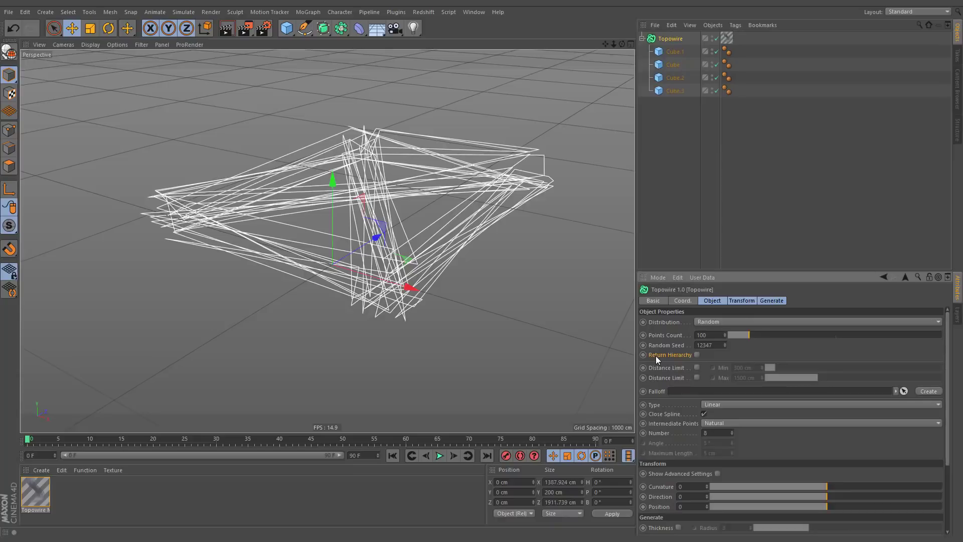
click(696, 355)
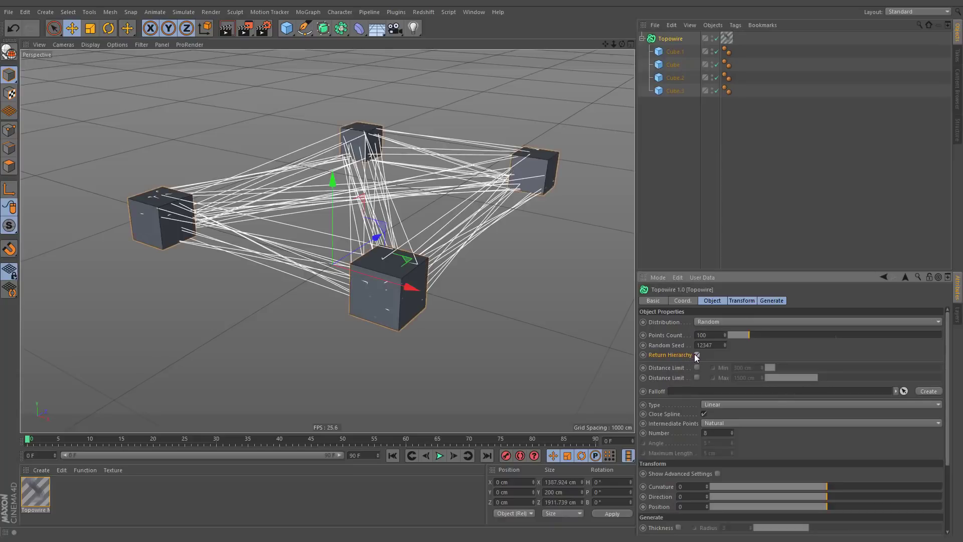
click(664, 366)
click(695, 367)
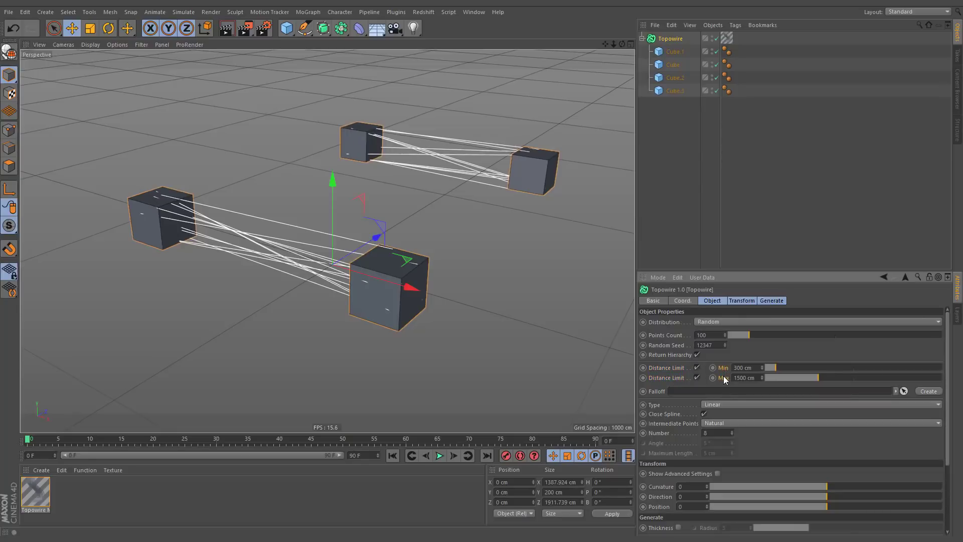
- Move a cube, add a raised copy, and turn off the Topowire distance limits
click(155, 218)
mouse_move(158, 215)
mouse_down()
mouse_move(297, 165)
mouse_move(199, 222)
mouse_up()
mouse_move(178, 168)
ctrl+mouse_down()
mouse_move(248, 159)
mouse_move(632, 249)
mouse_move(158, 139)
ctrl+mouse_up()
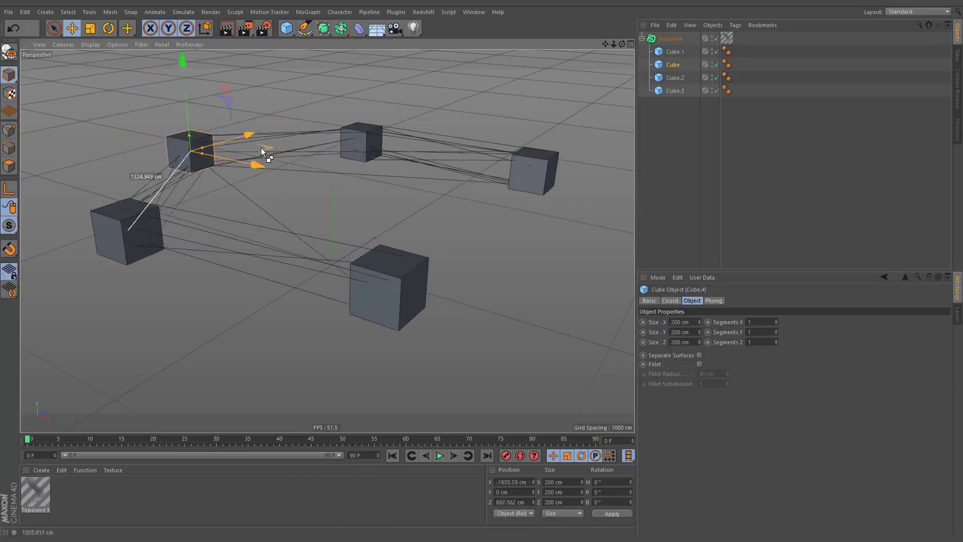
click(669, 38)
click(697, 377)
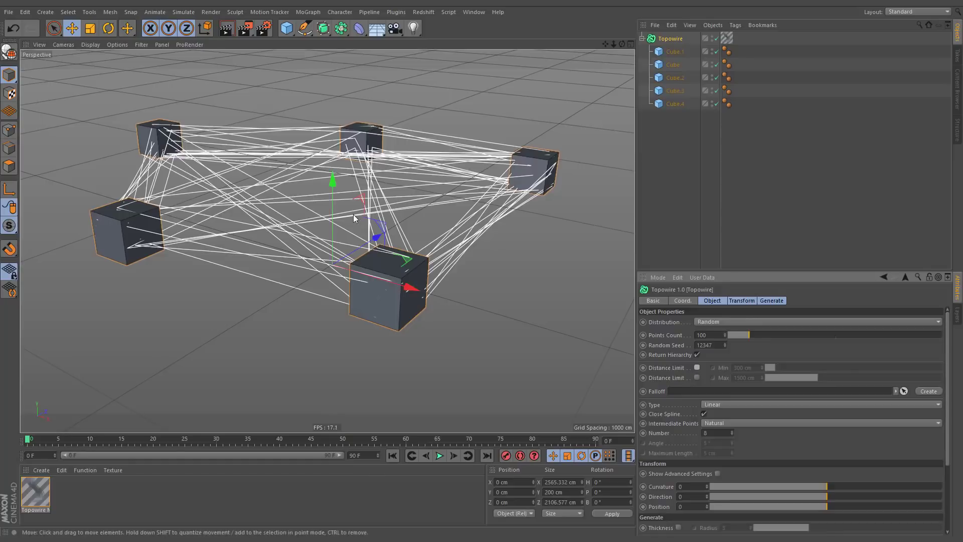
- Create a Topowire falloff and move its sphere toward the right cube, then scale and reposition it
click(655, 391)
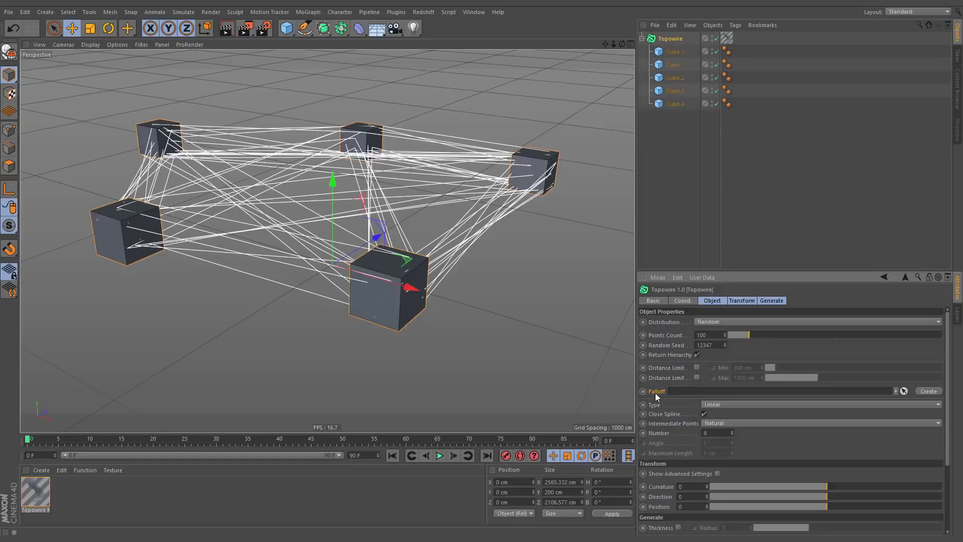
click(935, 392)
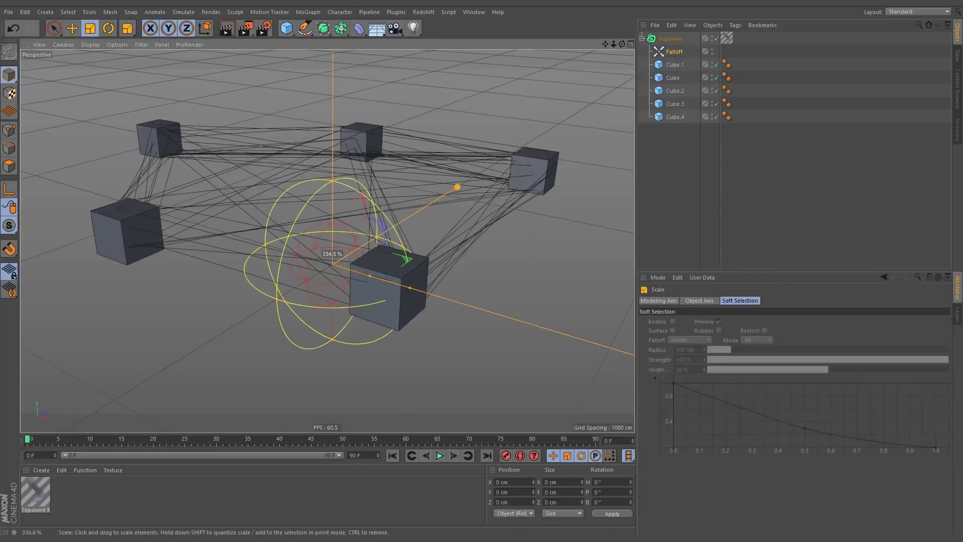
mouse_move(331, 263)
mouse_down()
mouse_move(545, 191)
mouse_move(290, 120)
mouse_move(226, 161)
mouse_move(558, 170)
mouse_up()
key(t)
key(e)
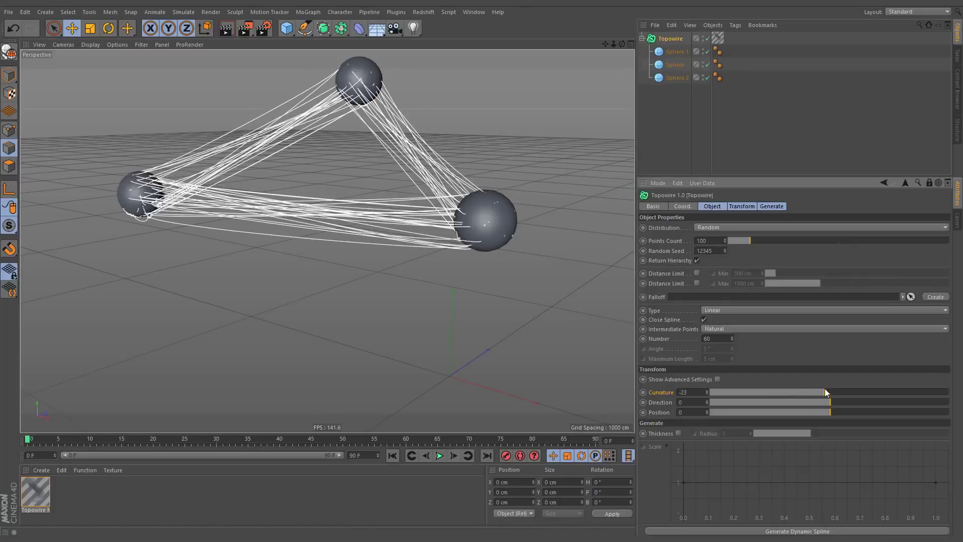
- Set Curvature to -500 and enable a 300 cm minimum Distance Limit
drag(825, 392, 704, 402)
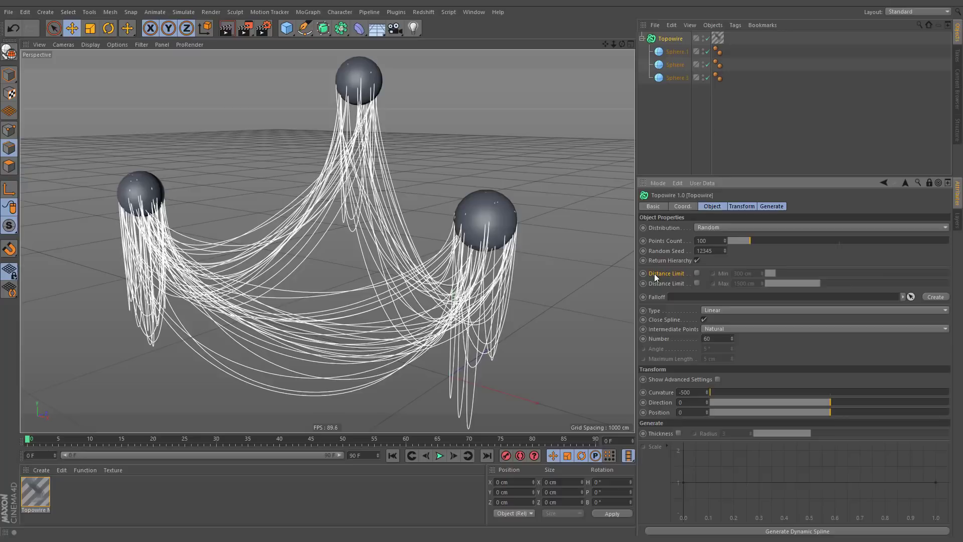
click(695, 273)
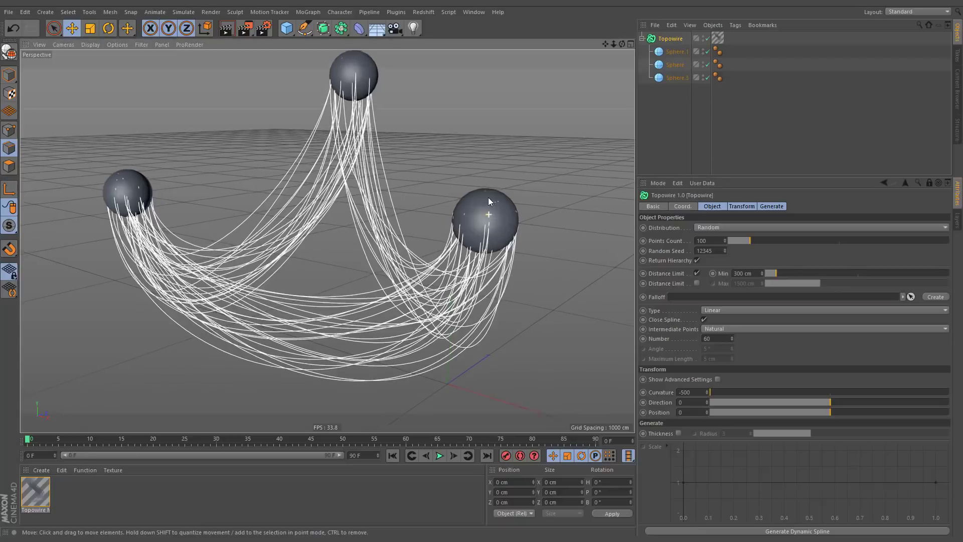
scroll(488, 197, up, 8)
scroll(498, 131, down, 2)
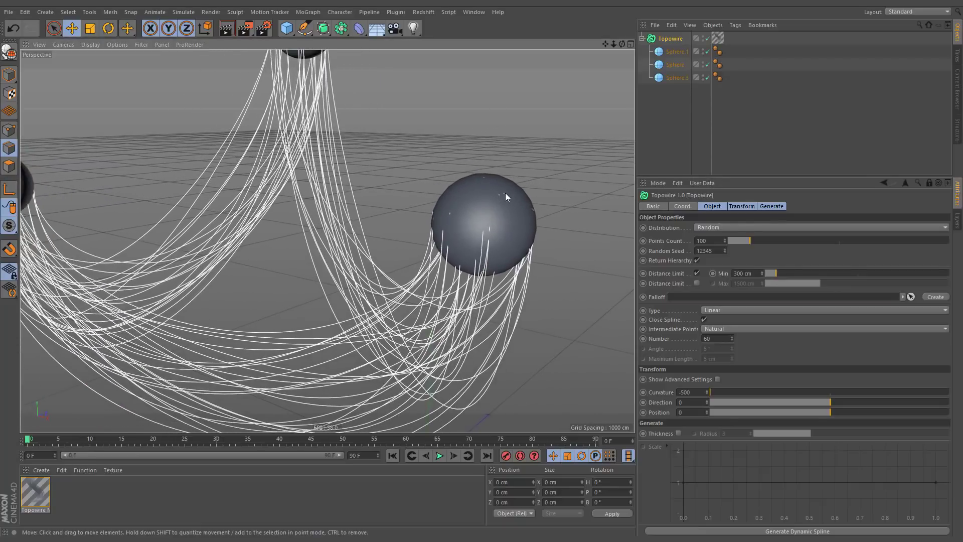
- Switch the viewport to Lines display and set wire Direction and Position to -70
click(90, 45)
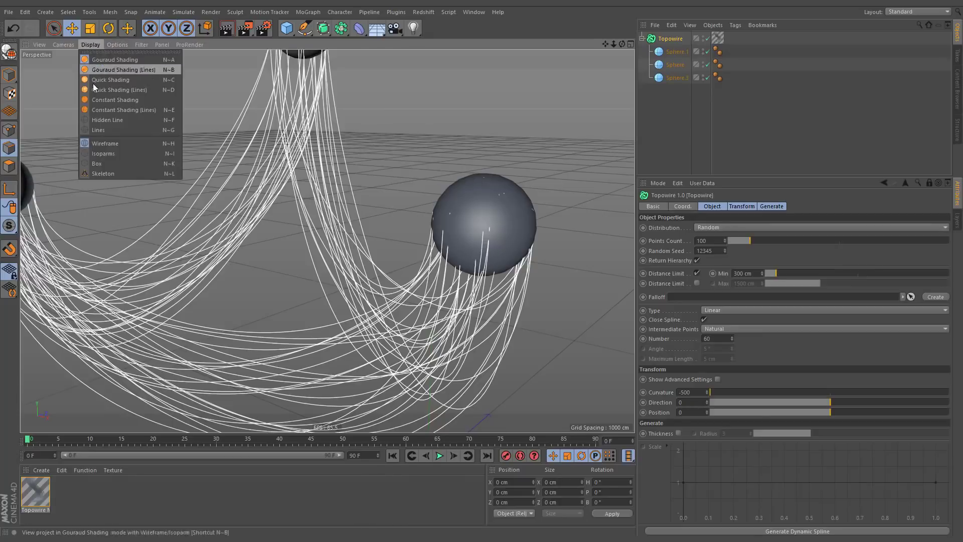
click(128, 131)
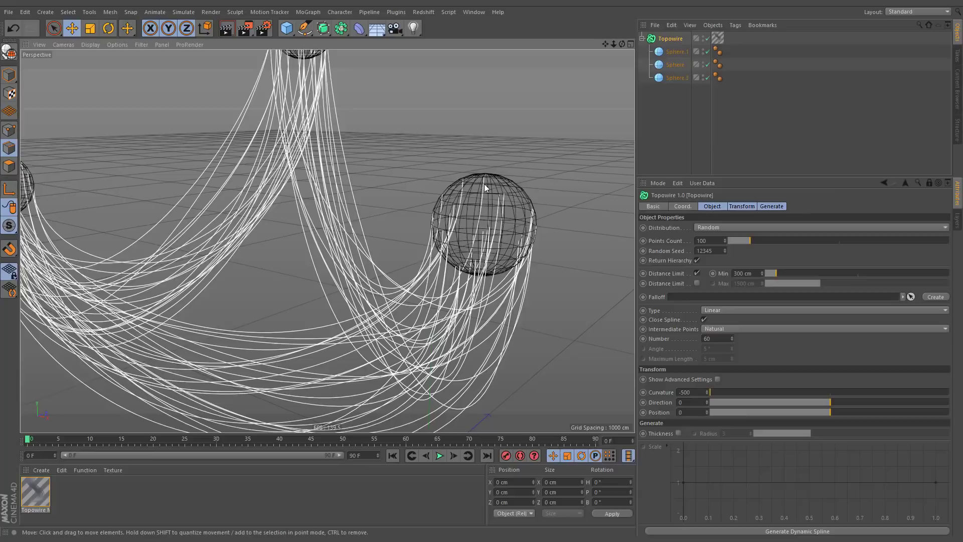
click(657, 401)
drag(824, 402, 744, 403)
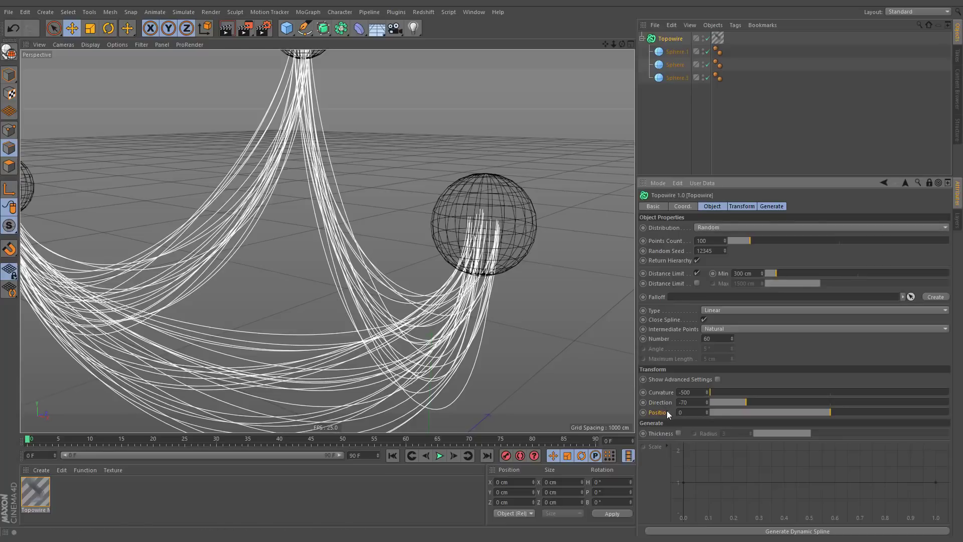
drag(829, 411, 746, 415)
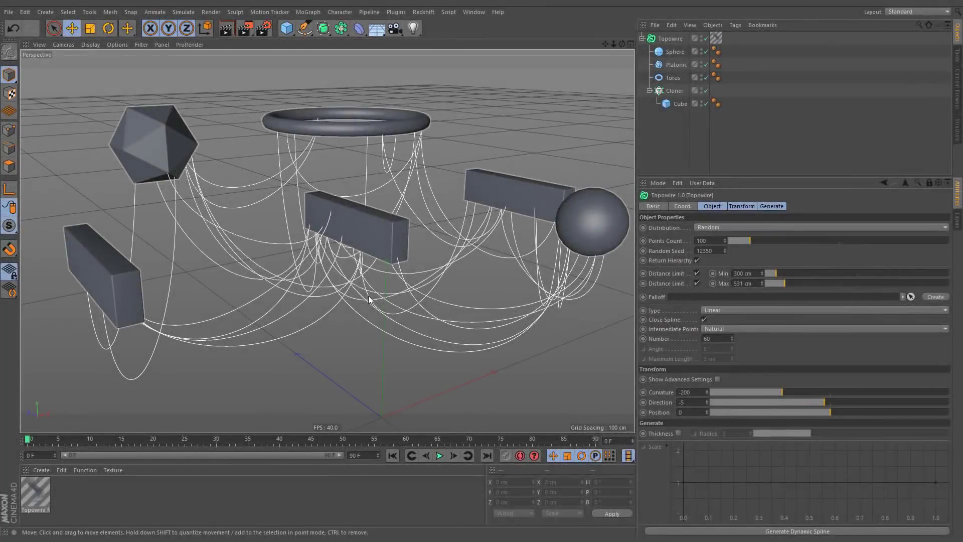
- Enable Thickness under Generate and set the tube Radius to 10
click(523, 374)
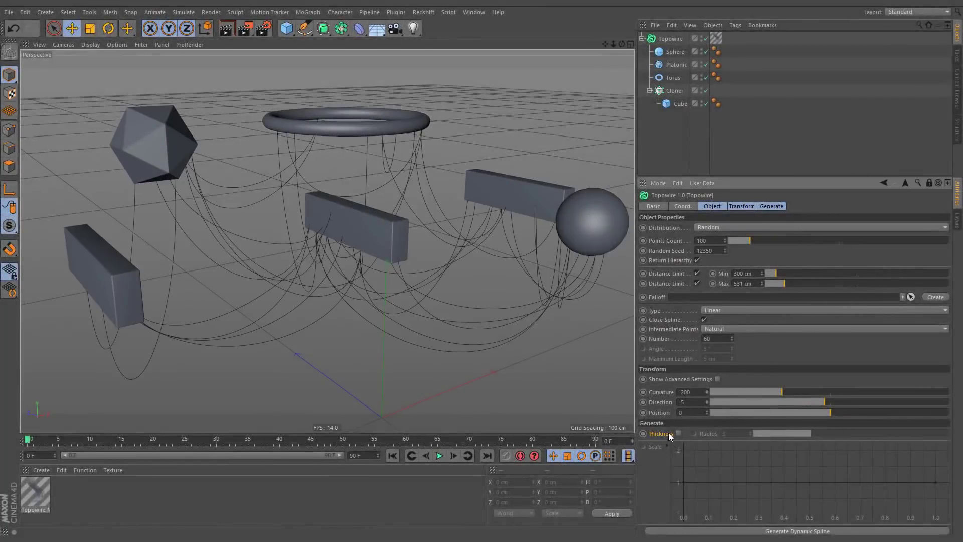
click(680, 434)
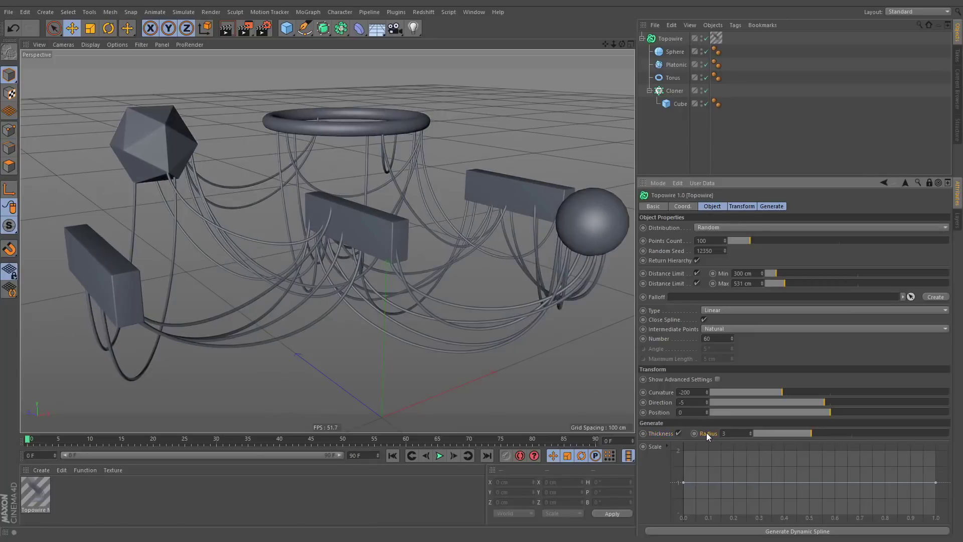
mouse_move(813, 433)
mouse_down()
mouse_move(801, 434)
mouse_move(955, 435)
mouse_up()
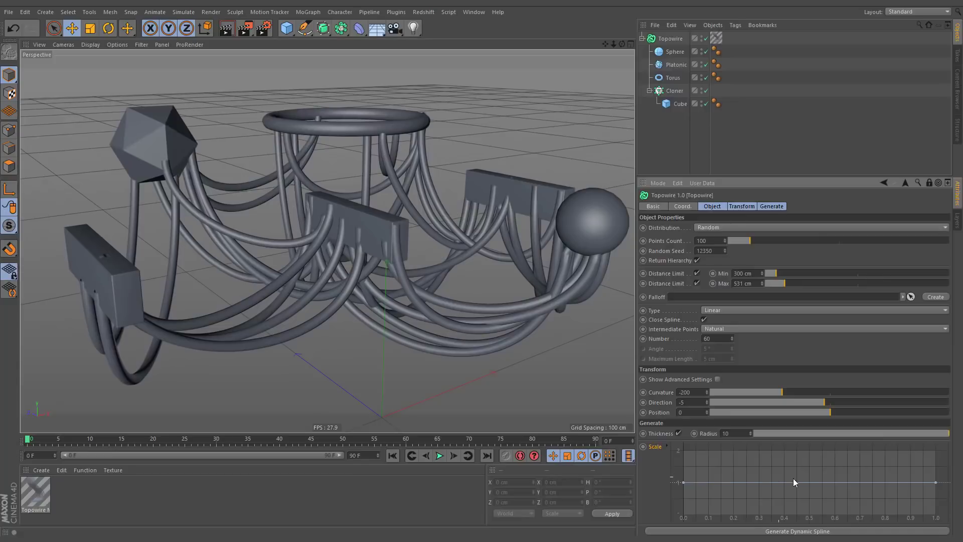
- Shape the Scale graph so tubes are thicker at their starts and thinner in the middle and ends
ctrl+drag(804, 482, 802, 518)
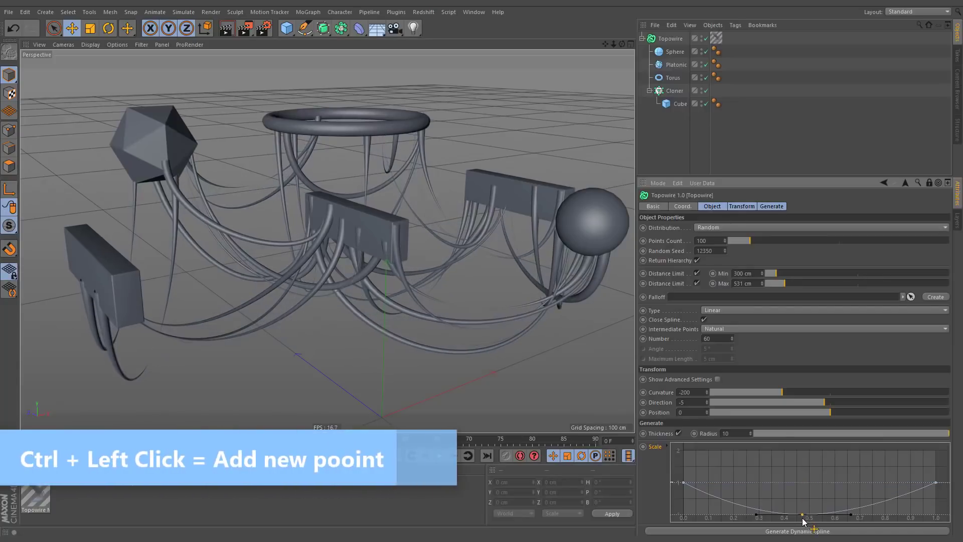
ctrl+drag(724, 496, 729, 468)
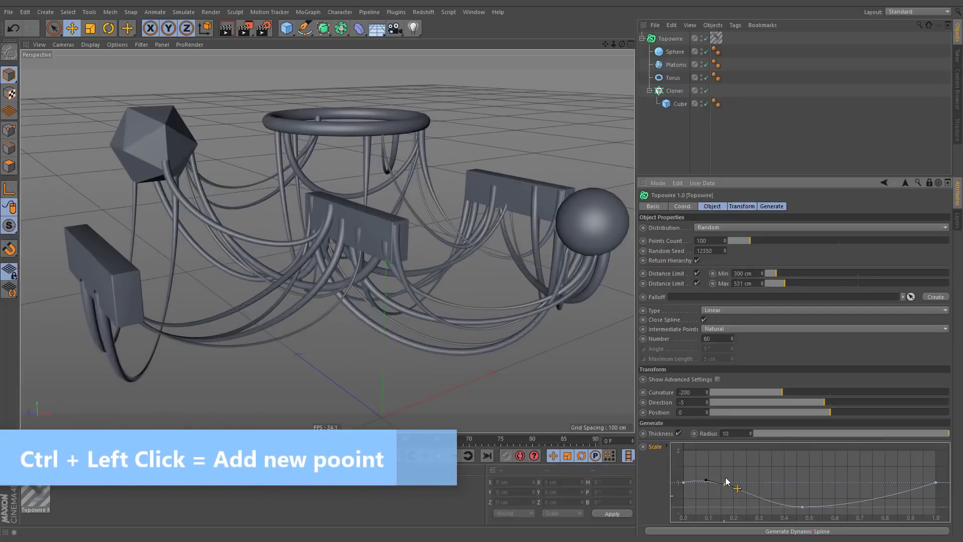
mouse_move(883, 493)
ctrl+mouse_down()
mouse_move(897, 507)
mouse_move(895, 472)
ctrl+mouse_up()
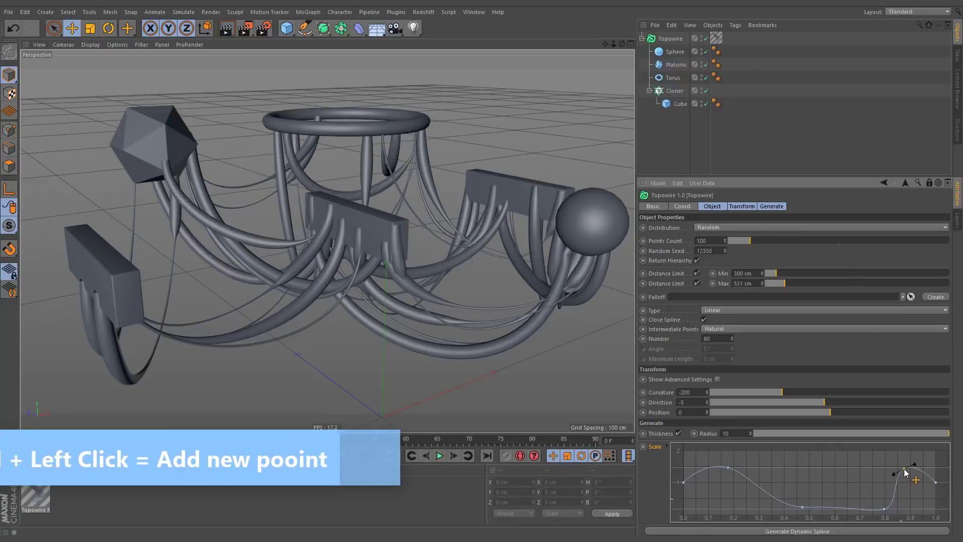
click(826, 506)
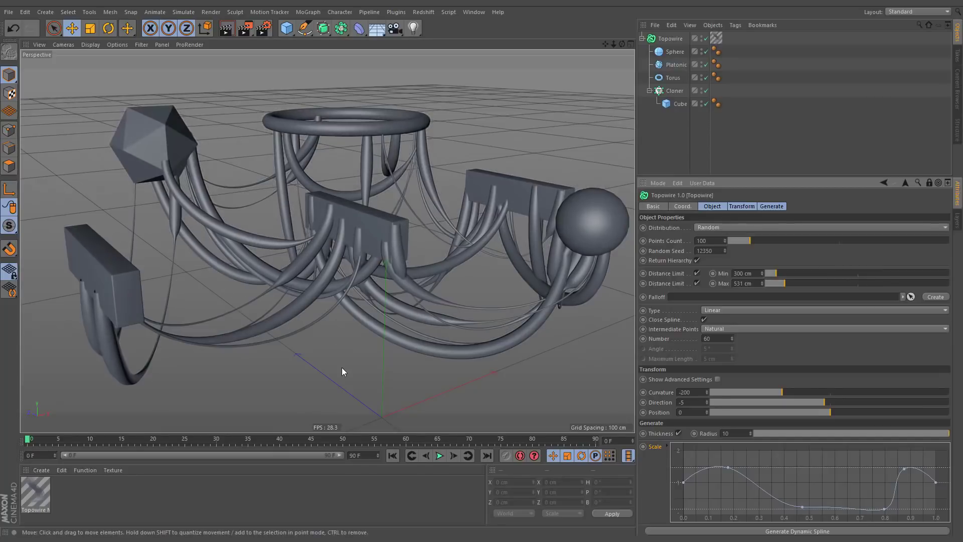
- Turn off Close Spline, add a middle dip to the taper, and set the tube radius to 5
click(651, 320)
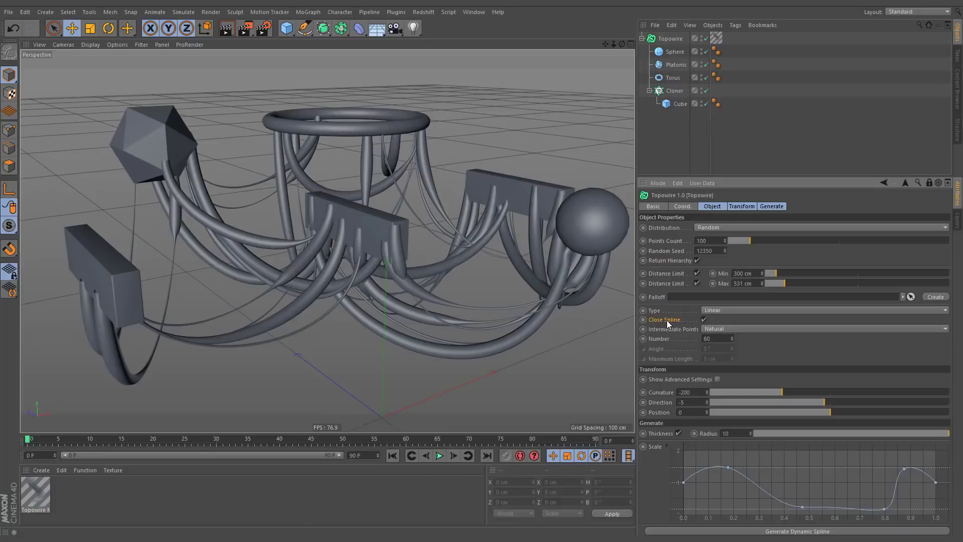
click(705, 319)
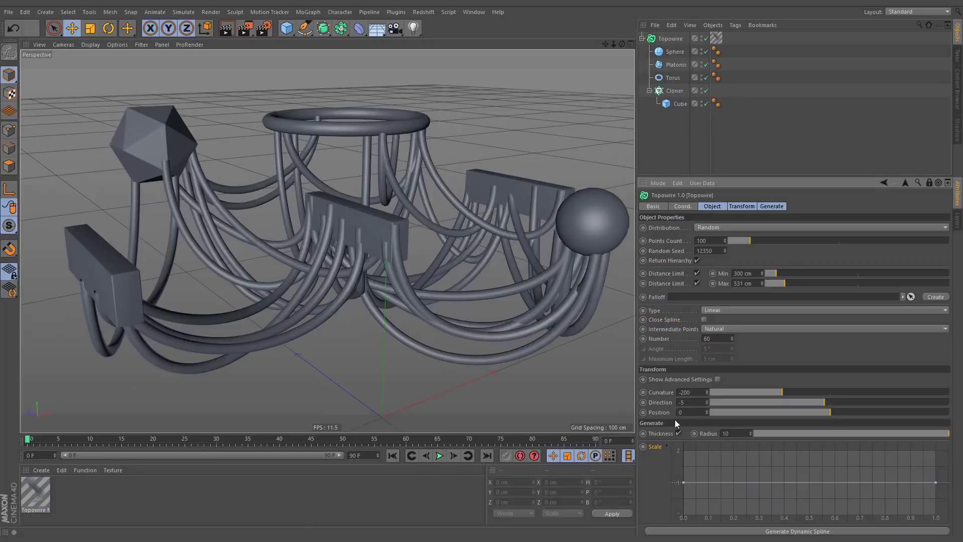
mouse_move(806, 482)
mouse_down()
mouse_move(809, 518)
mouse_move(810, 504)
mouse_up()
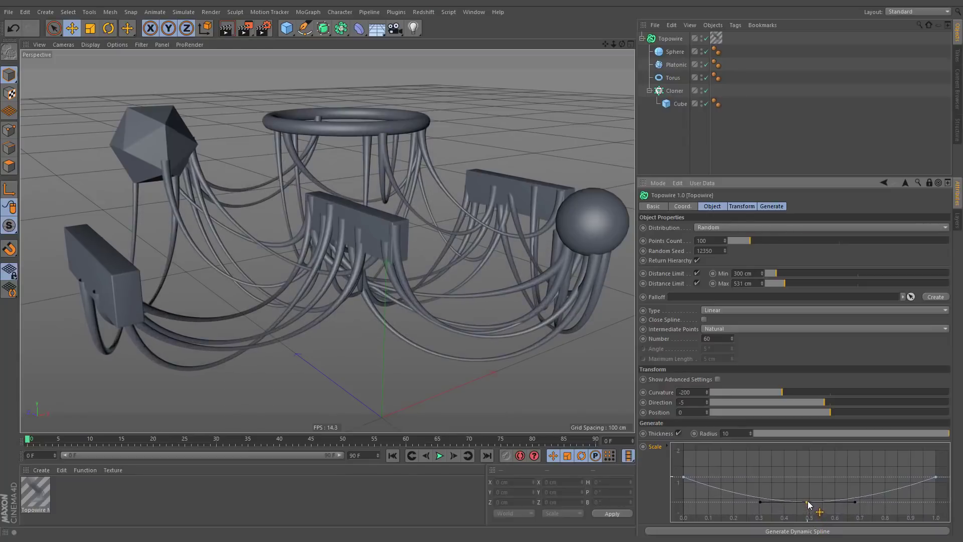
drag(943, 434, 832, 435)
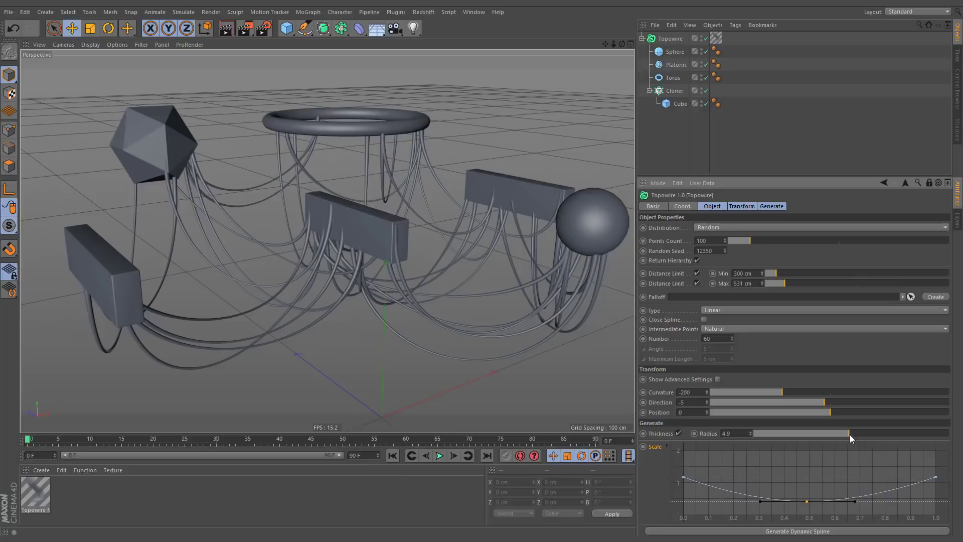
drag(848, 434, 849, 434)
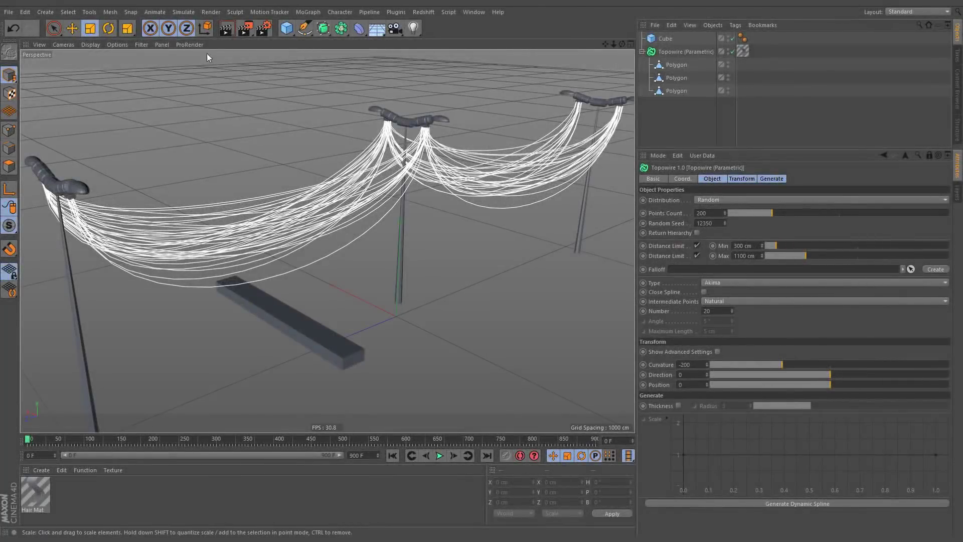
- Add a Wind force via Simulate > Particles, then generate and select Topowire's dynamic spline
click(185, 12)
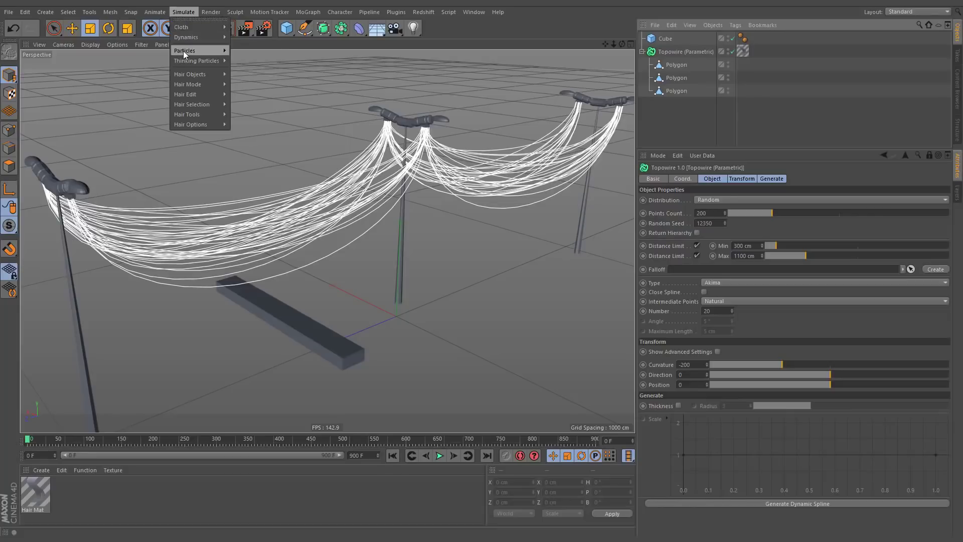
mouse_move(186, 50)
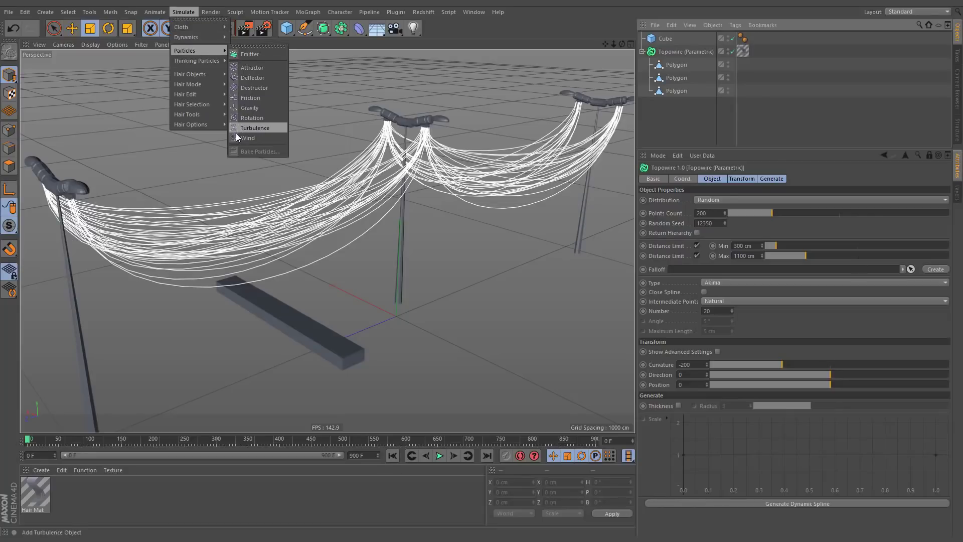
click(268, 138)
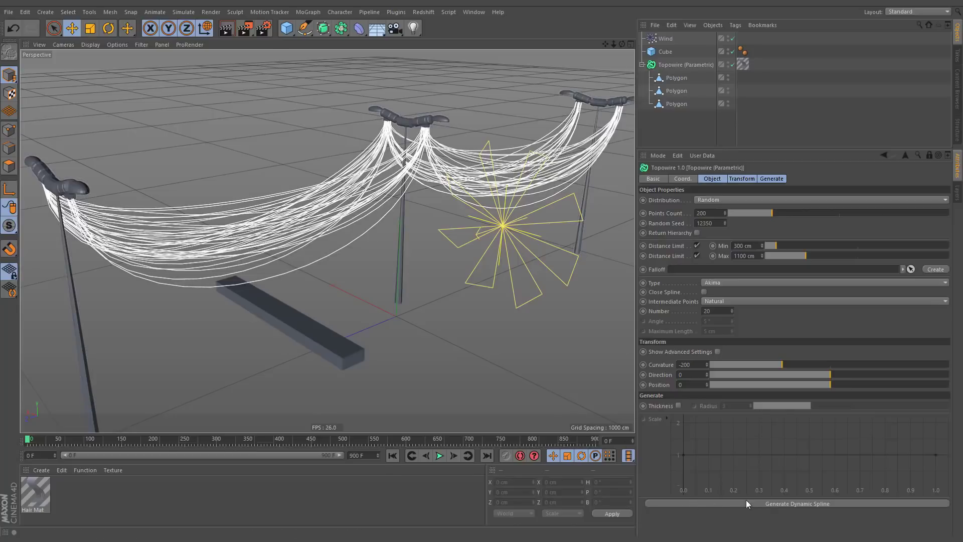
click(850, 502)
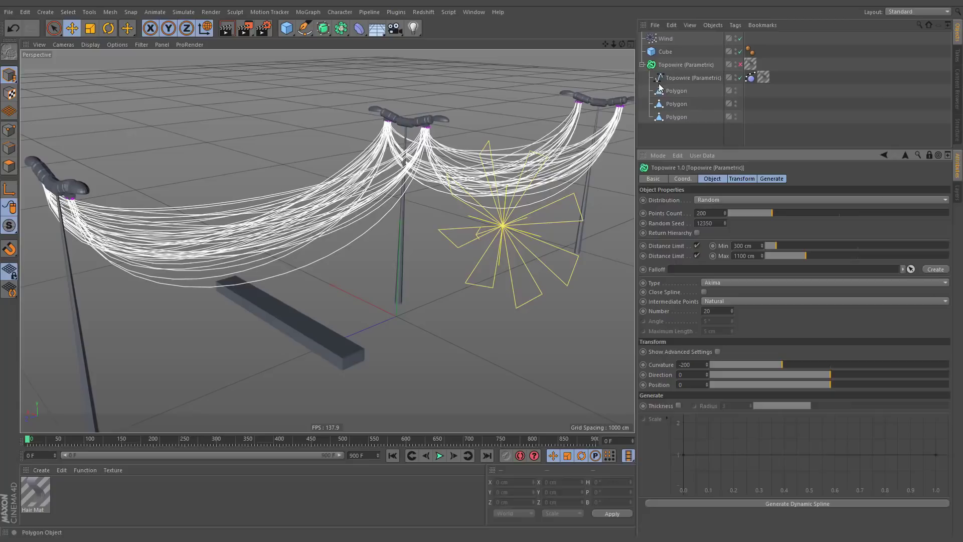
click(685, 78)
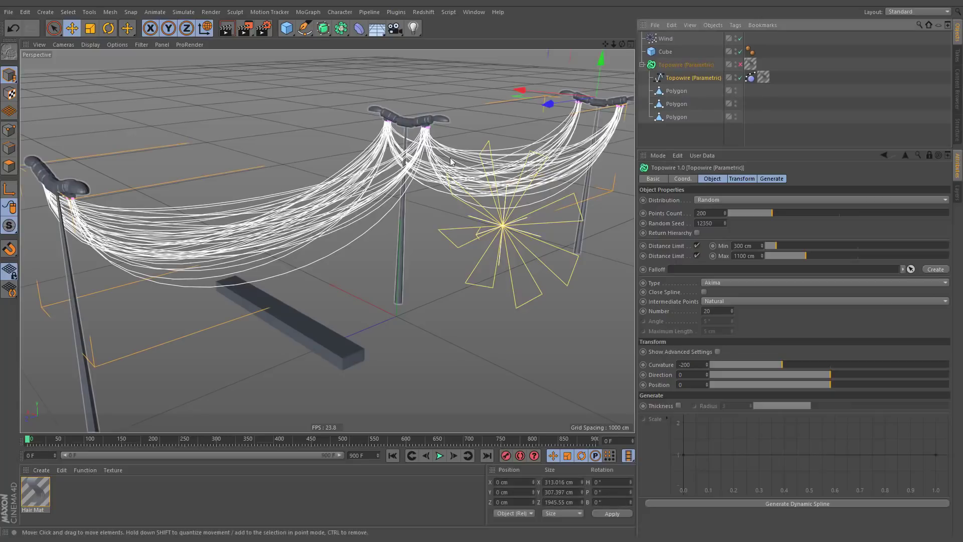
- Play the simulation, rotate the Wind object to redirect the wires, then right-click the Cube beam
click(439, 455)
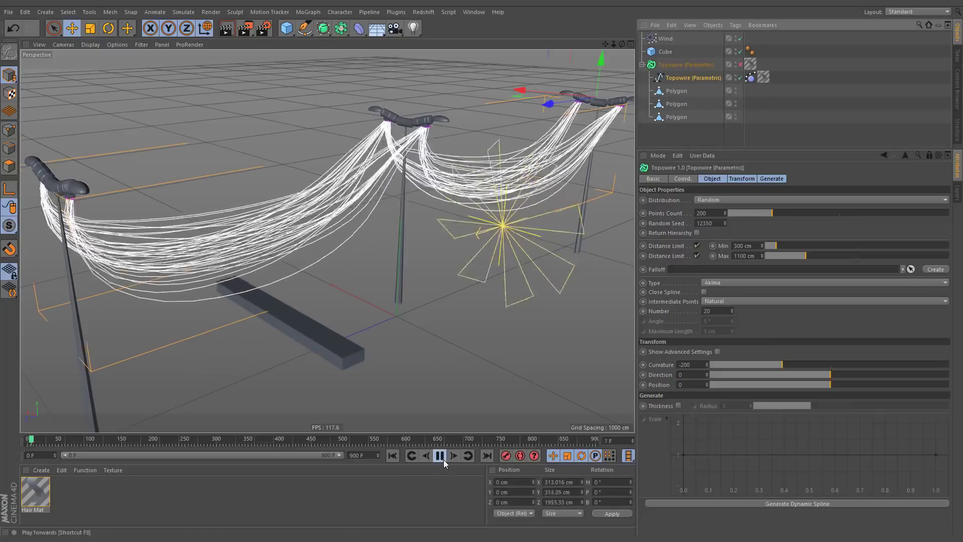
click(507, 226)
key(r)
mouse_move(506, 238)
mouse_down()
mouse_move(415, 234)
mouse_move(567, 144)
mouse_move(629, 253)
mouse_move(552, 314)
mouse_move(455, 274)
mouse_move(436, 219)
mouse_up()
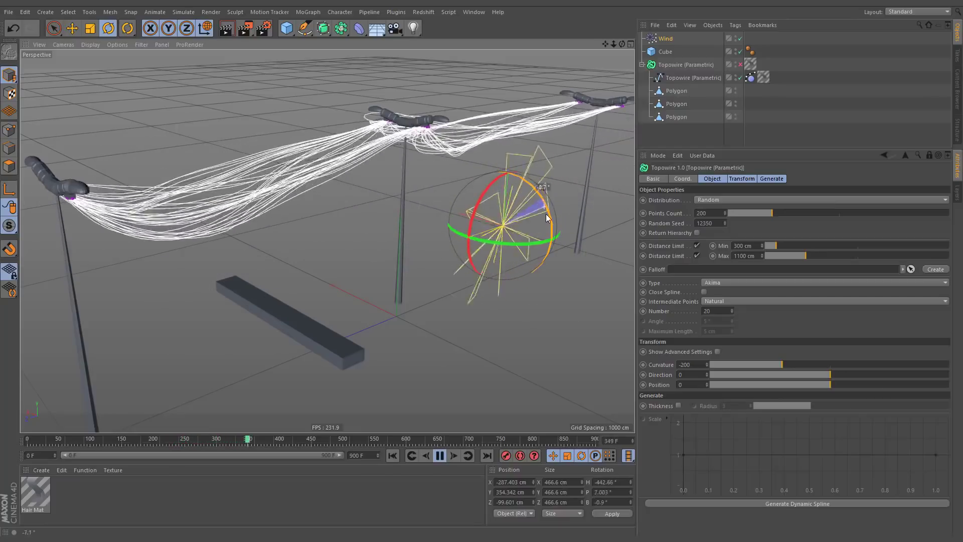
mouse_move(545, 214)
mouse_down()
mouse_move(553, 276)
mouse_move(523, 200)
mouse_move(505, 187)
mouse_move(519, 196)
mouse_up()
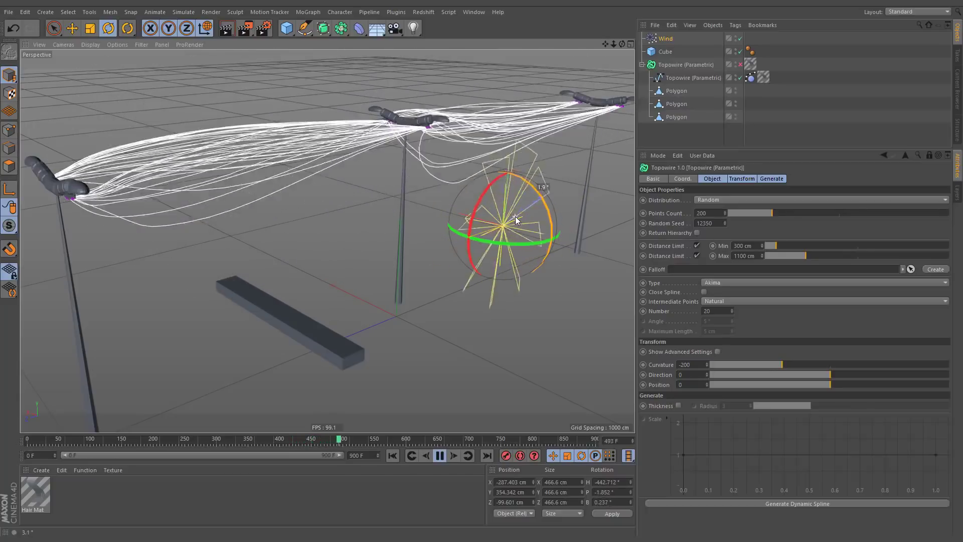
click(664, 51)
right_click(664, 52)
mouse_move(688, 87)
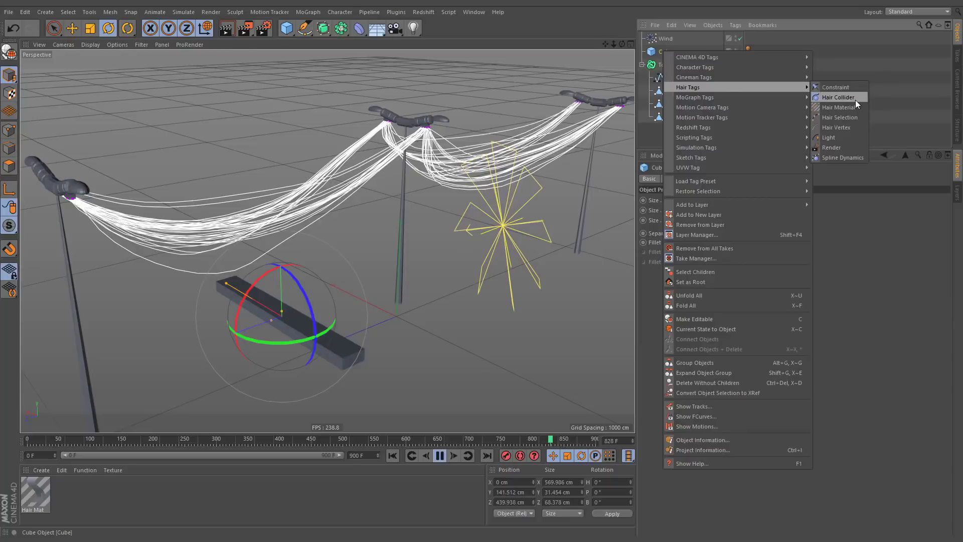
- Give the Cube a Hair Collider tag and move it up into the wires
click(855, 100)
key(e)
mouse_move(280, 309)
mouse_down()
mouse_move(354, 242)
mouse_move(301, 139)
mouse_move(352, 140)
mouse_move(362, 316)
mouse_up()
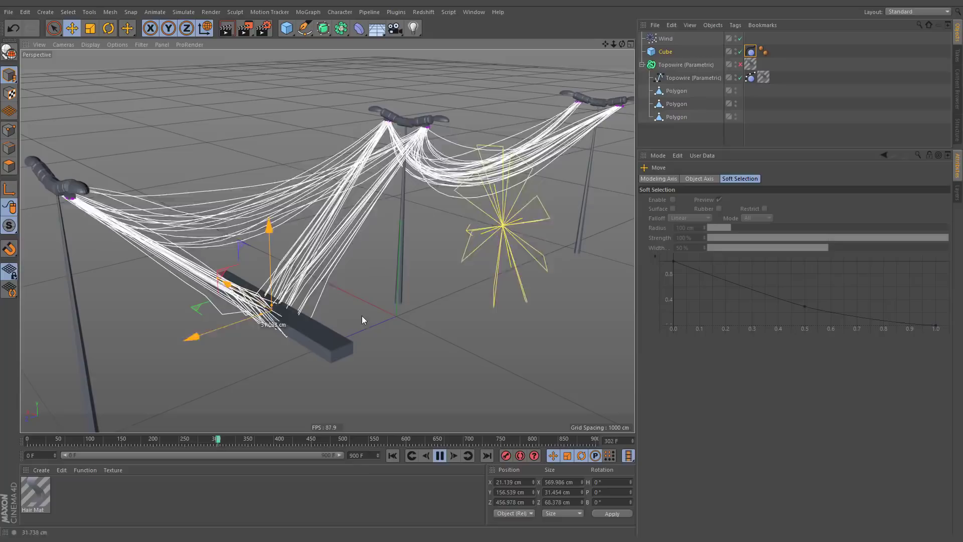
- Delete the dynamic wire spline under Topowire
click(684, 65)
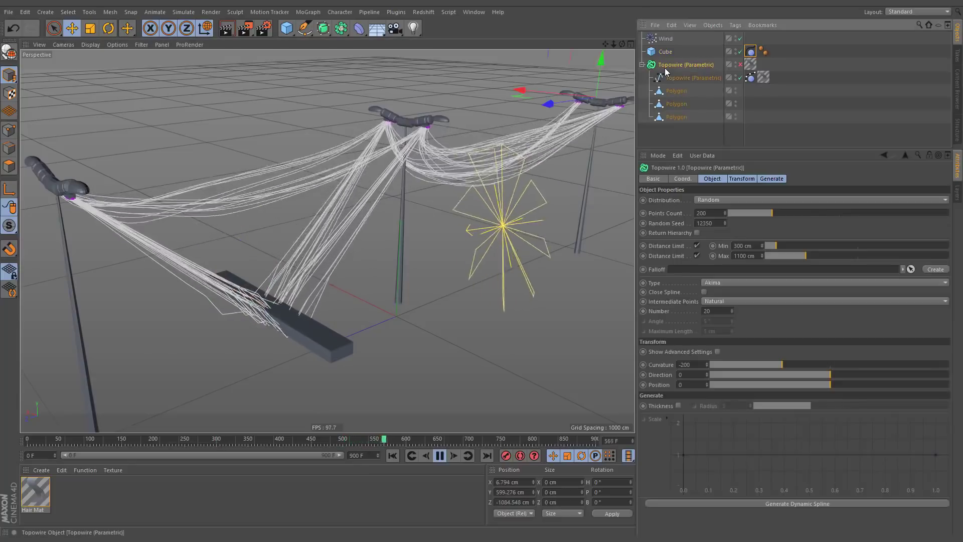
click(694, 78)
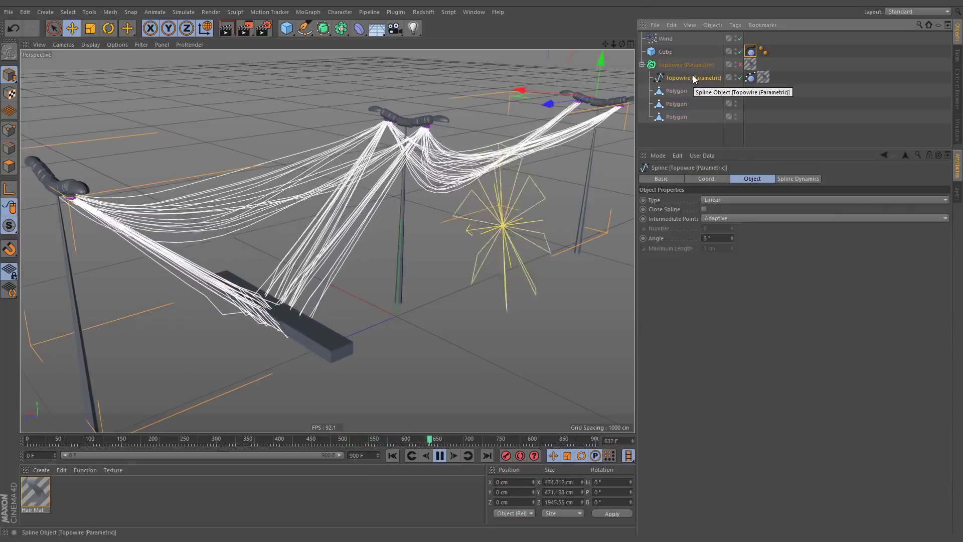
key(Delete)
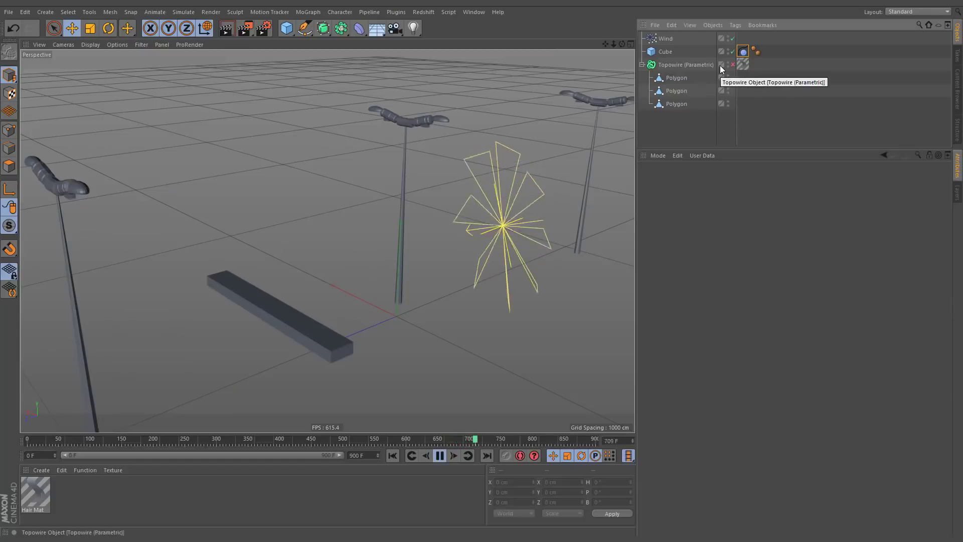
- Re-enable Topowire, lower Curvature and Points Count, and set Number to 60
click(728, 65)
click(695, 64)
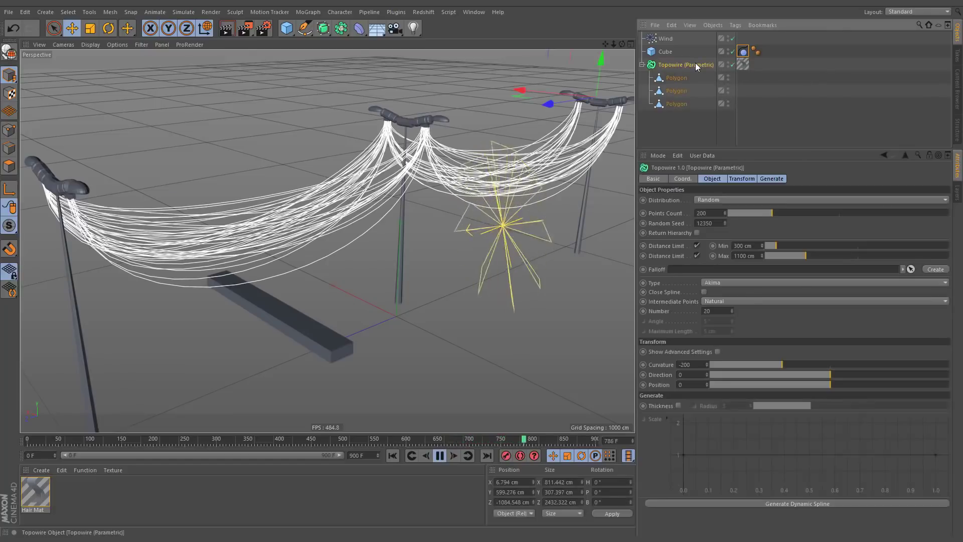
drag(783, 364, 771, 364)
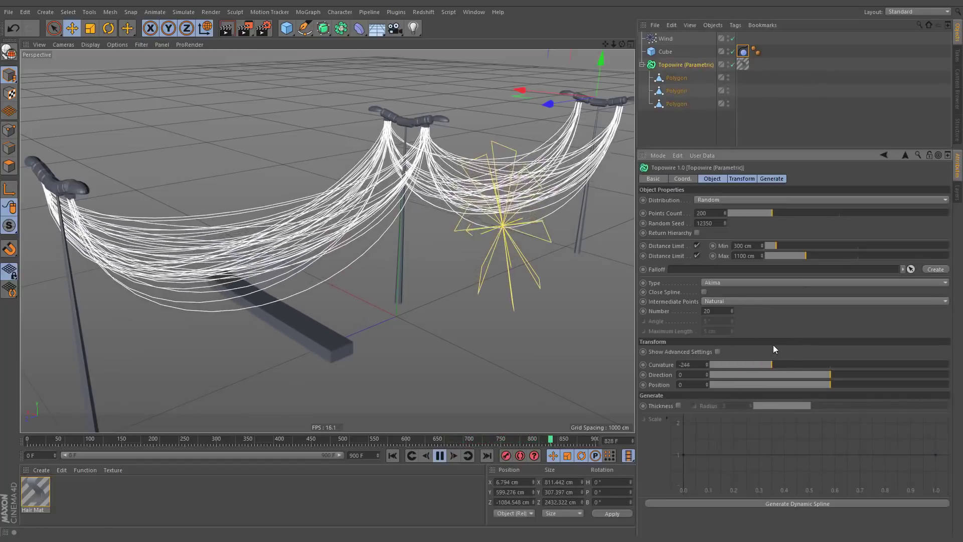
mouse_move(772, 213)
mouse_down()
mouse_move(726, 212)
mouse_move(737, 214)
mouse_move(727, 221)
mouse_up()
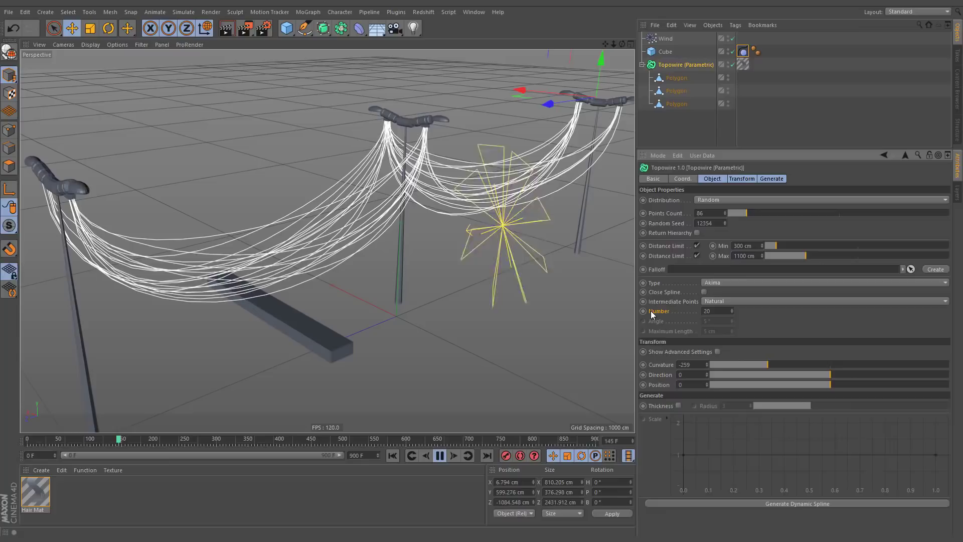
double_click(706, 311)
text(60)
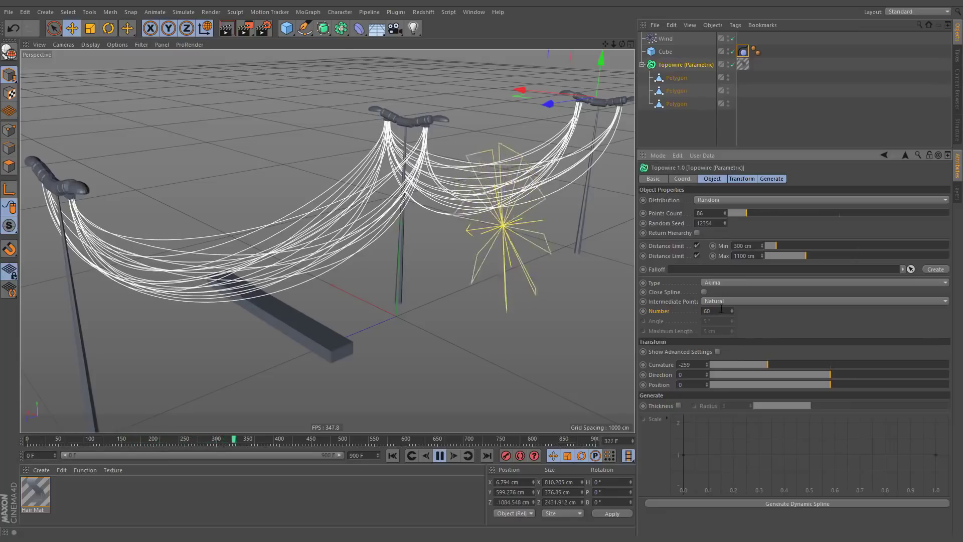
- Regenerate the dynamic spline and drag the beam up into the hanging wires
click(707, 501)
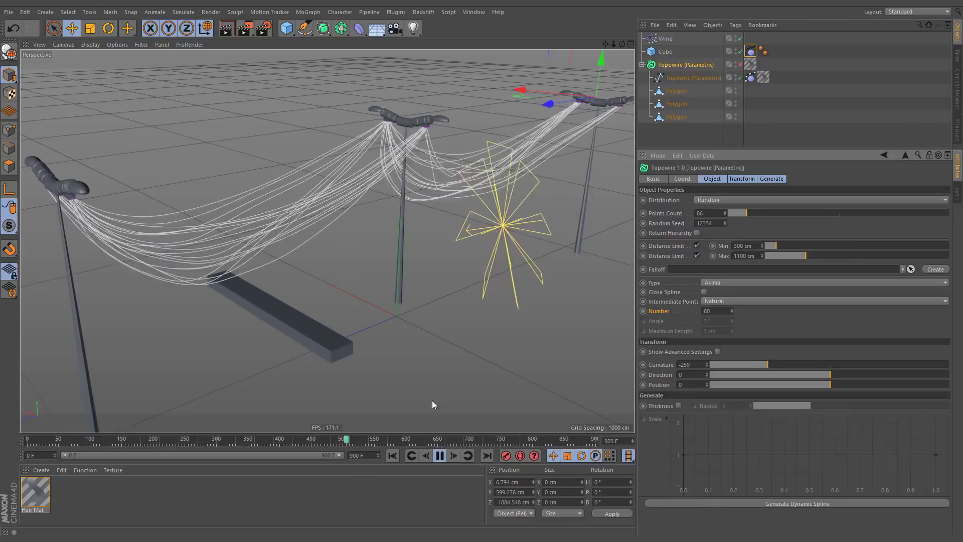
click(341, 347)
drag(340, 347, 366, 164)
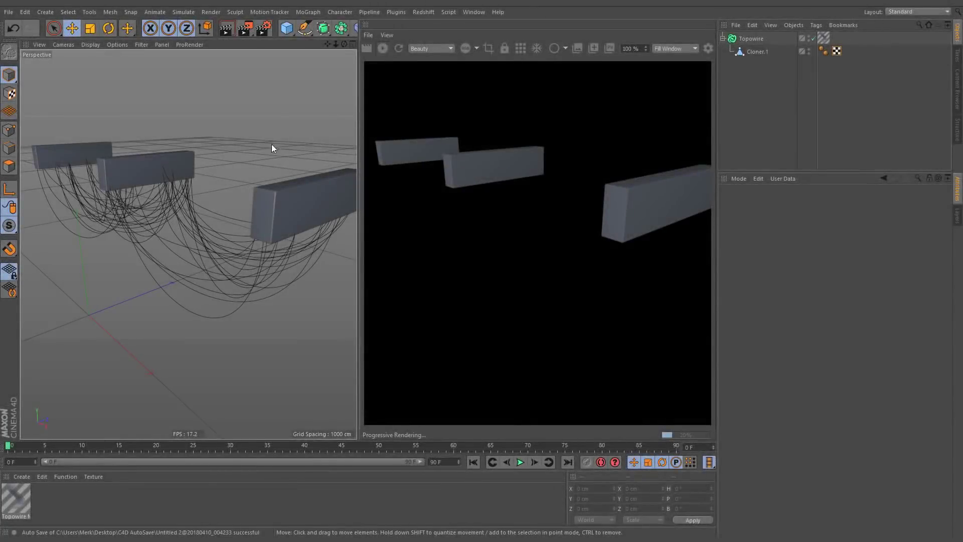
- Choose Redshift as the Renderer in Render Settings
click(264, 32)
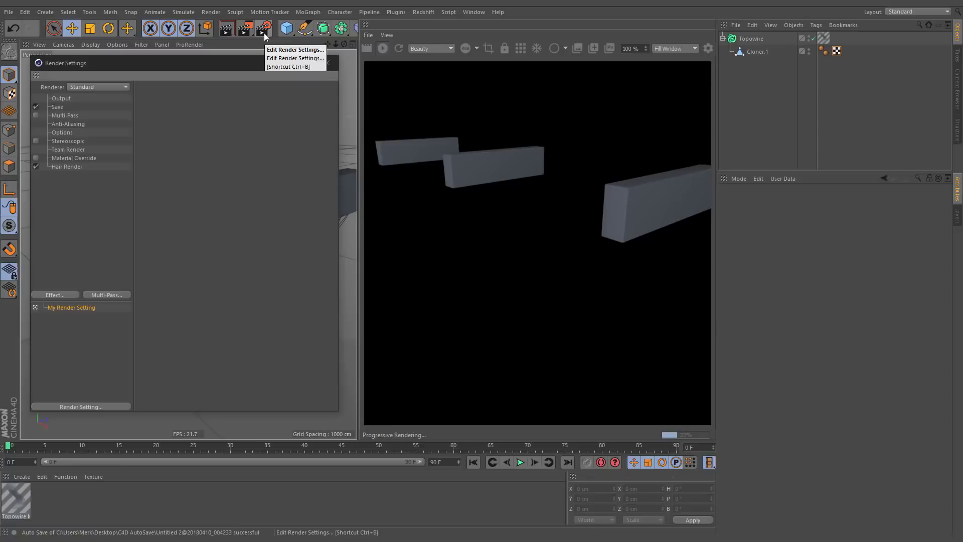
click(114, 85)
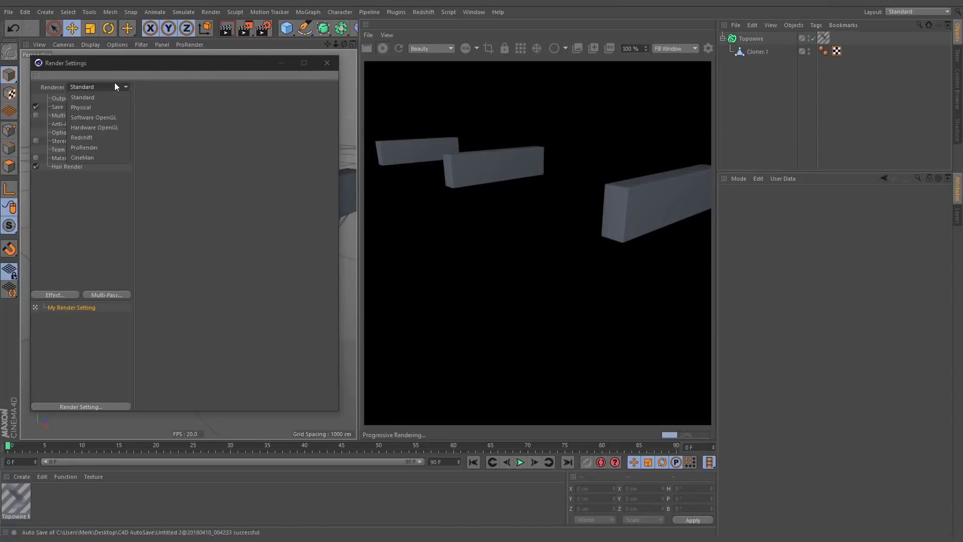
click(102, 136)
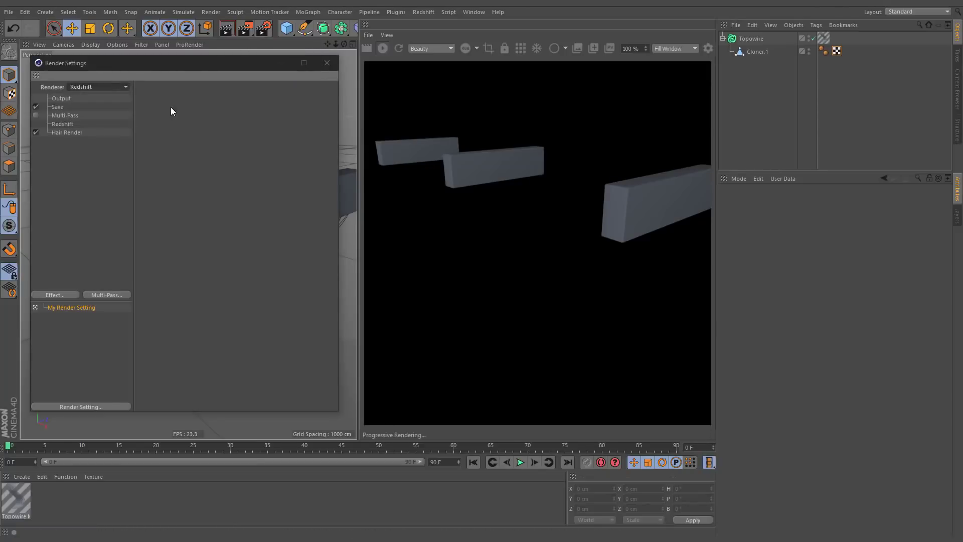
click(327, 63)
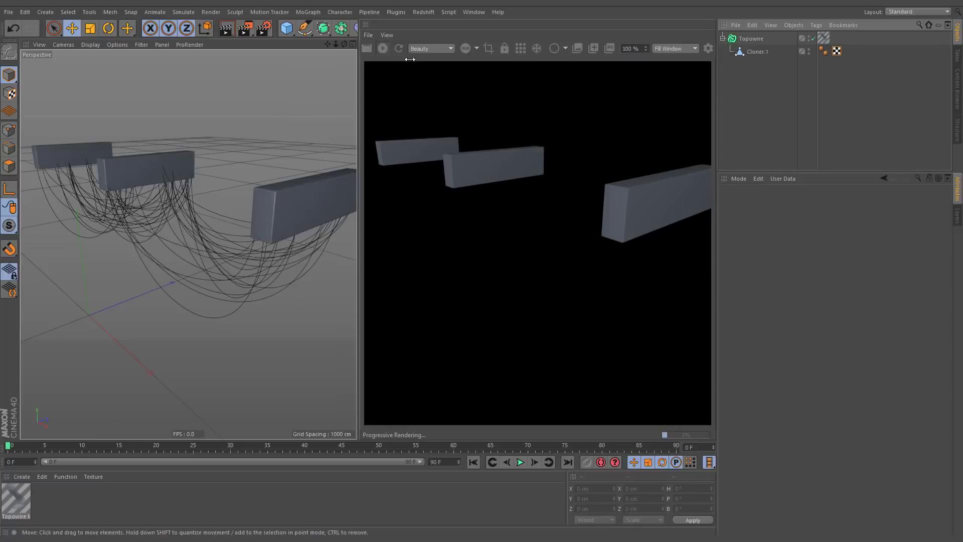
- Add a Redshift Object tag to Topowire, view its Curve settings, and orbit the view
double_click(732, 38)
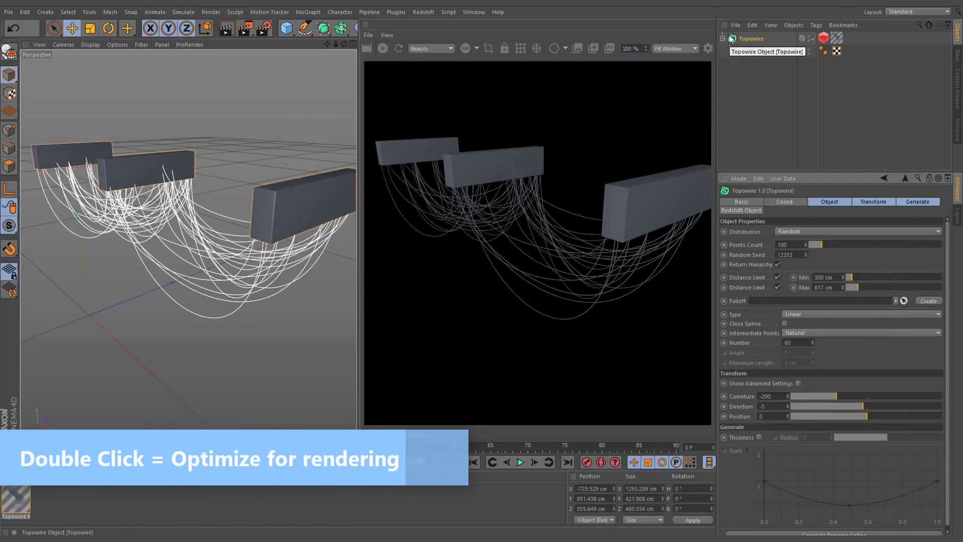
click(824, 39)
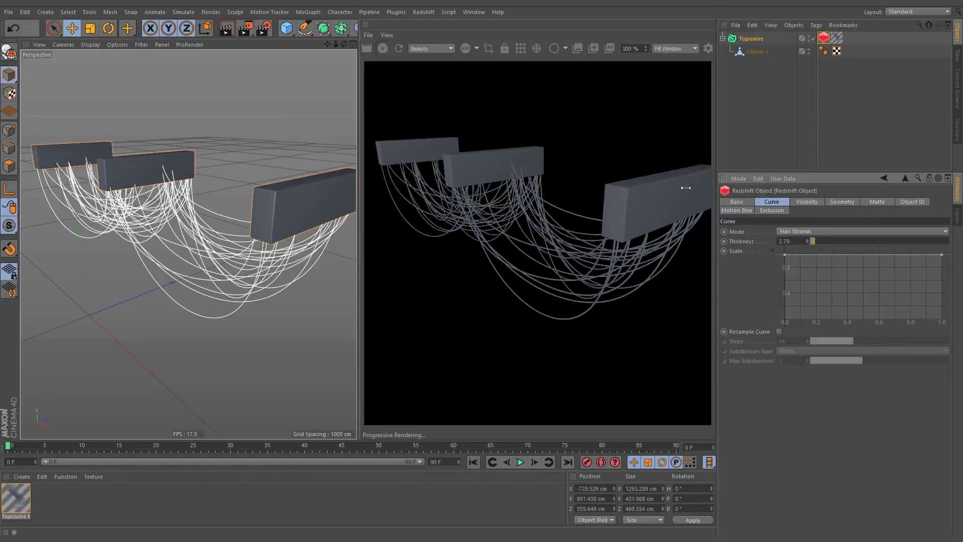
mouse_move(344, 44)
mouse_down()
mouse_move(316, 67)
mouse_move(334, 44)
mouse_up()
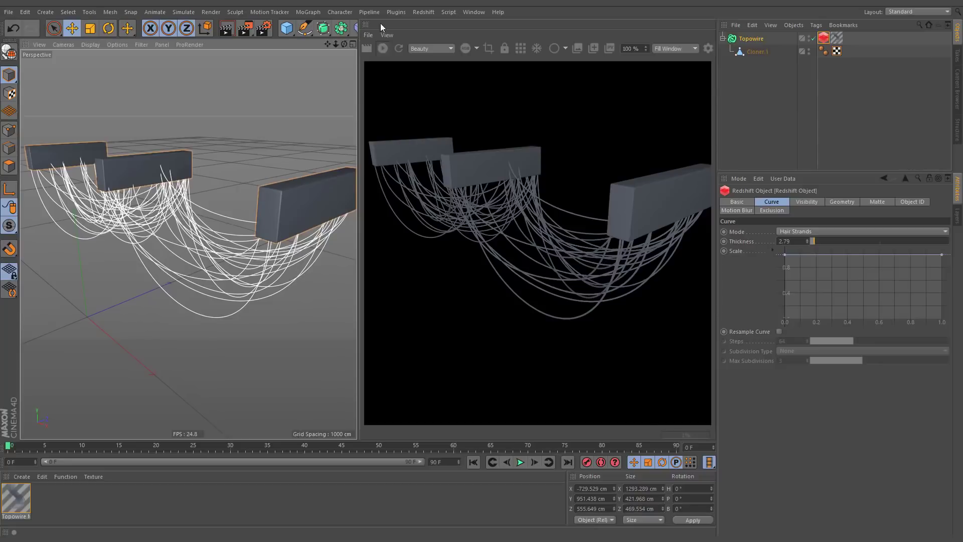
- Add Topowire.1 from the Plugins menu and view its Redshift Object tag's curve settings
click(395, 13)
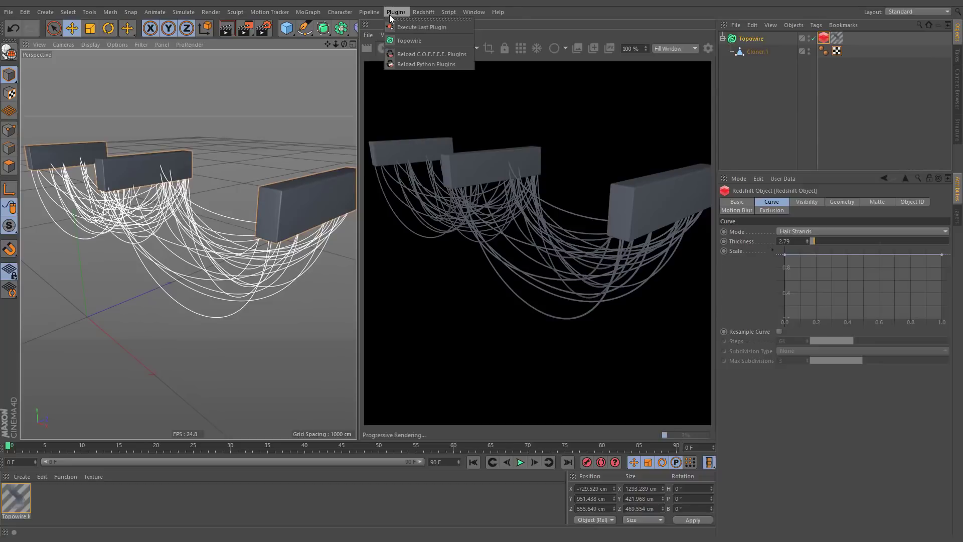
click(445, 40)
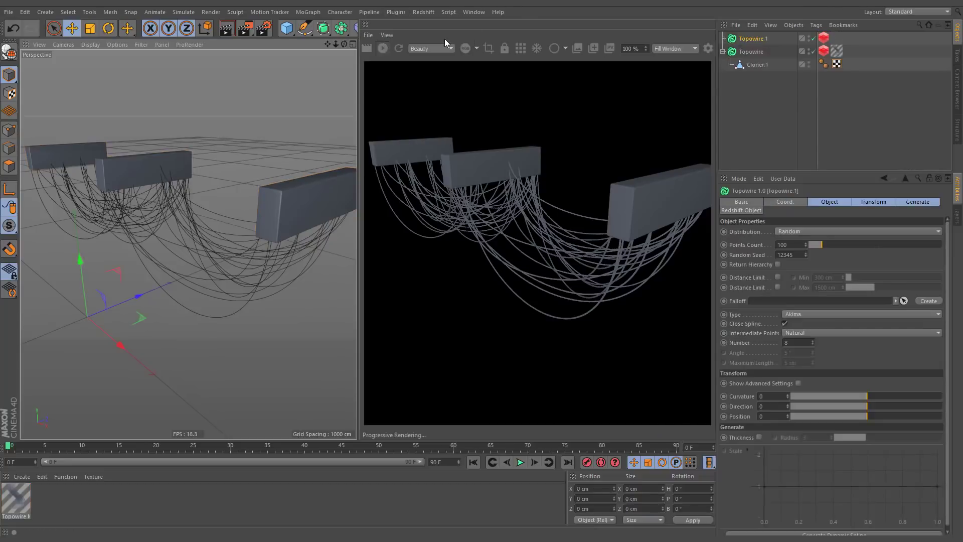
click(824, 38)
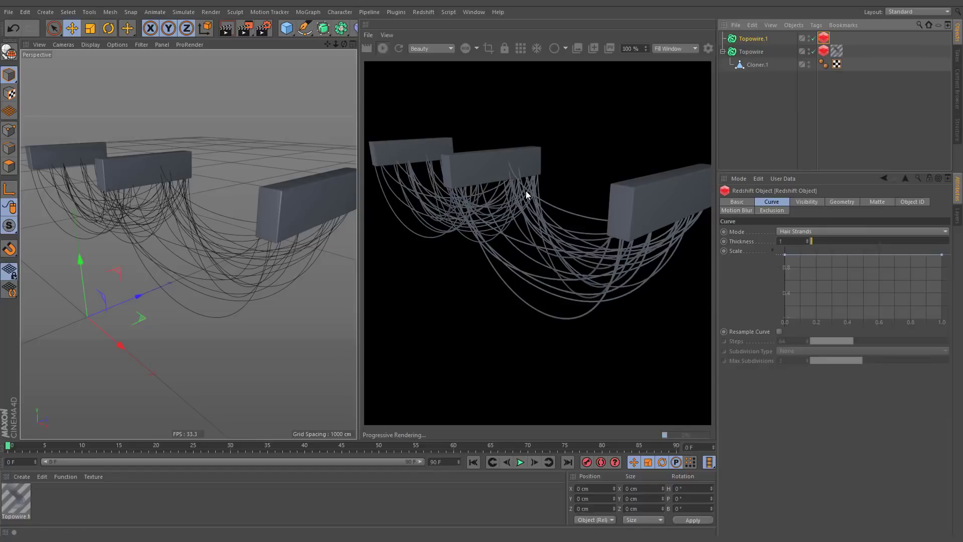